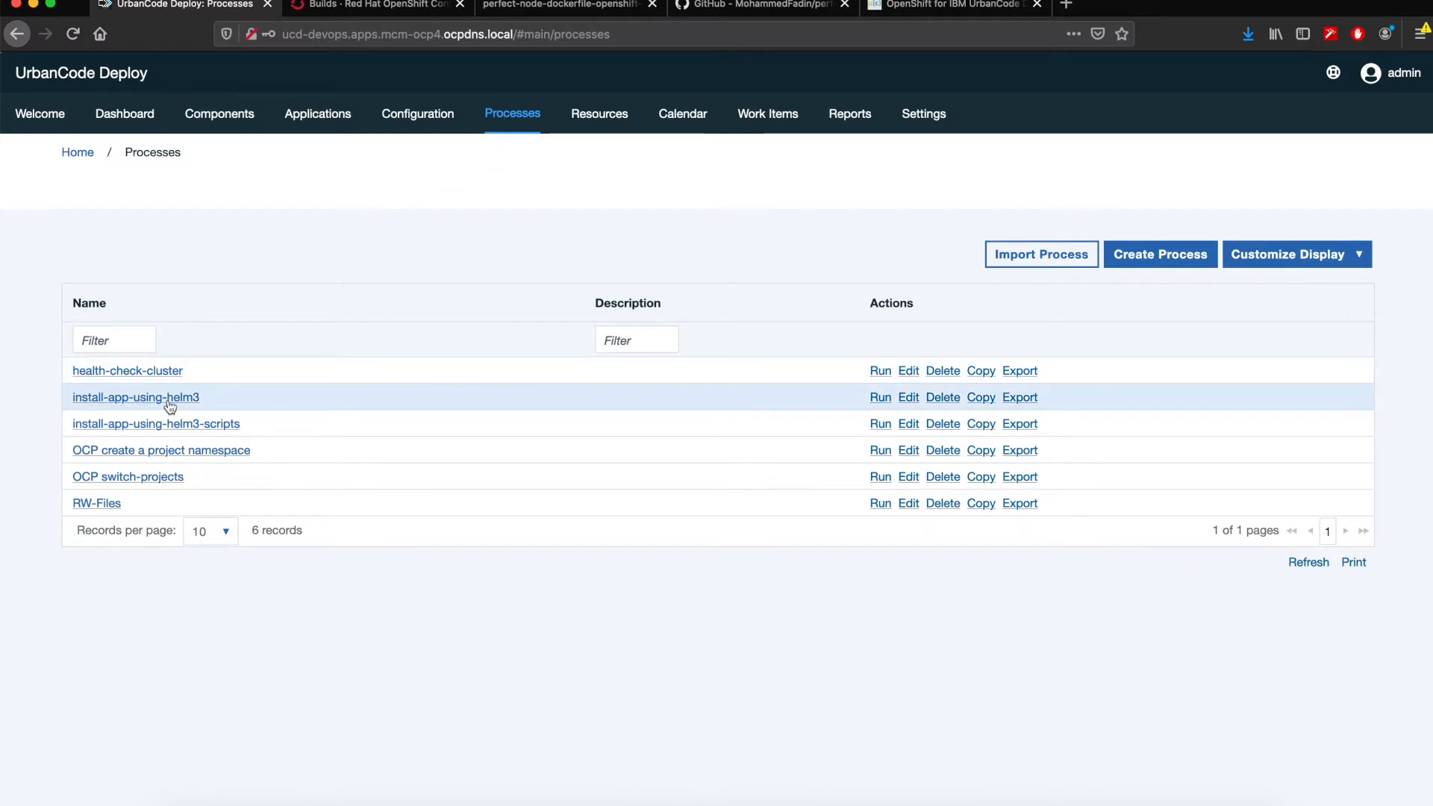
- Open the install-app-using-helm3 process design and inspect its Check Helm and Cluster health and Git Clone Repository steps
left_click(192, 401)
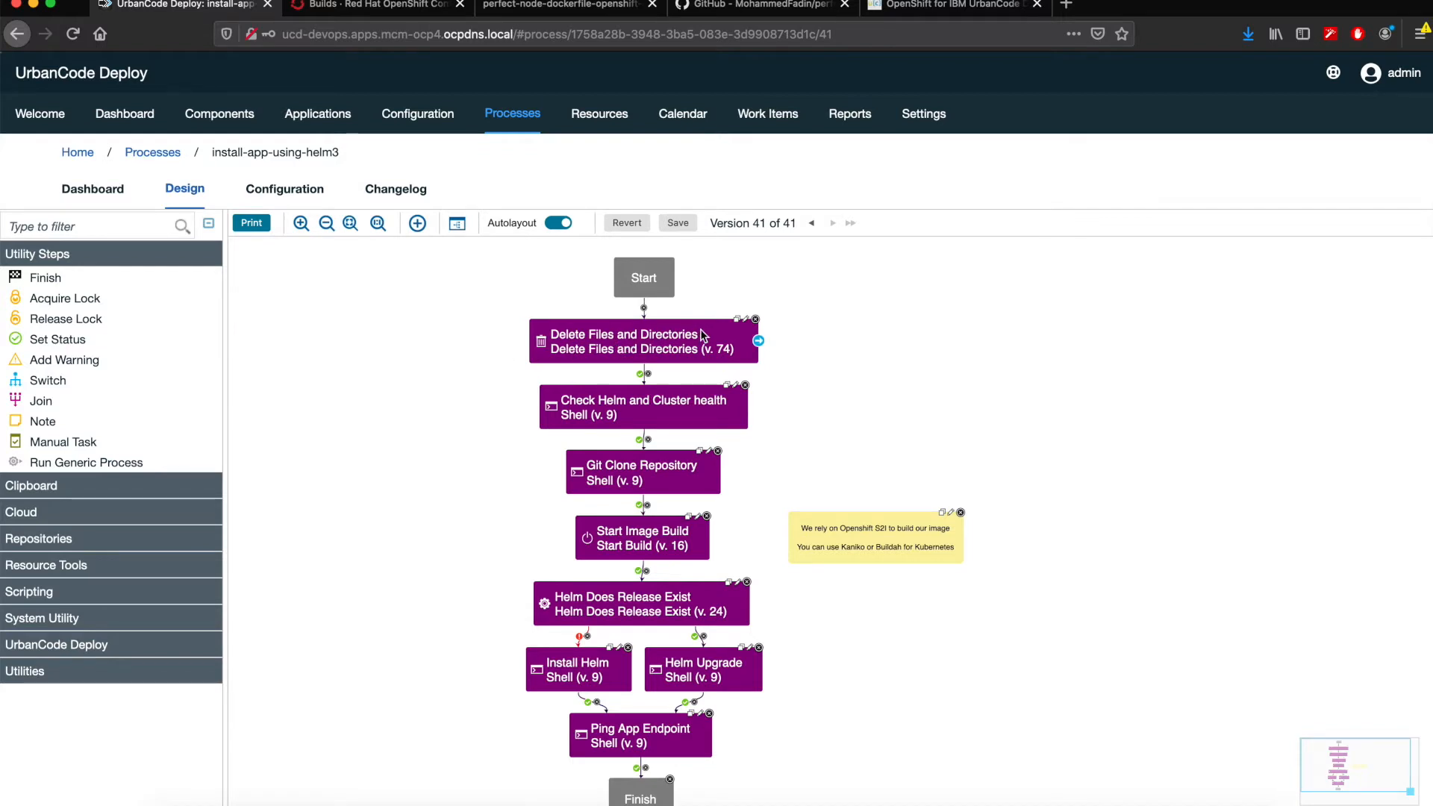
left_click(645, 415)
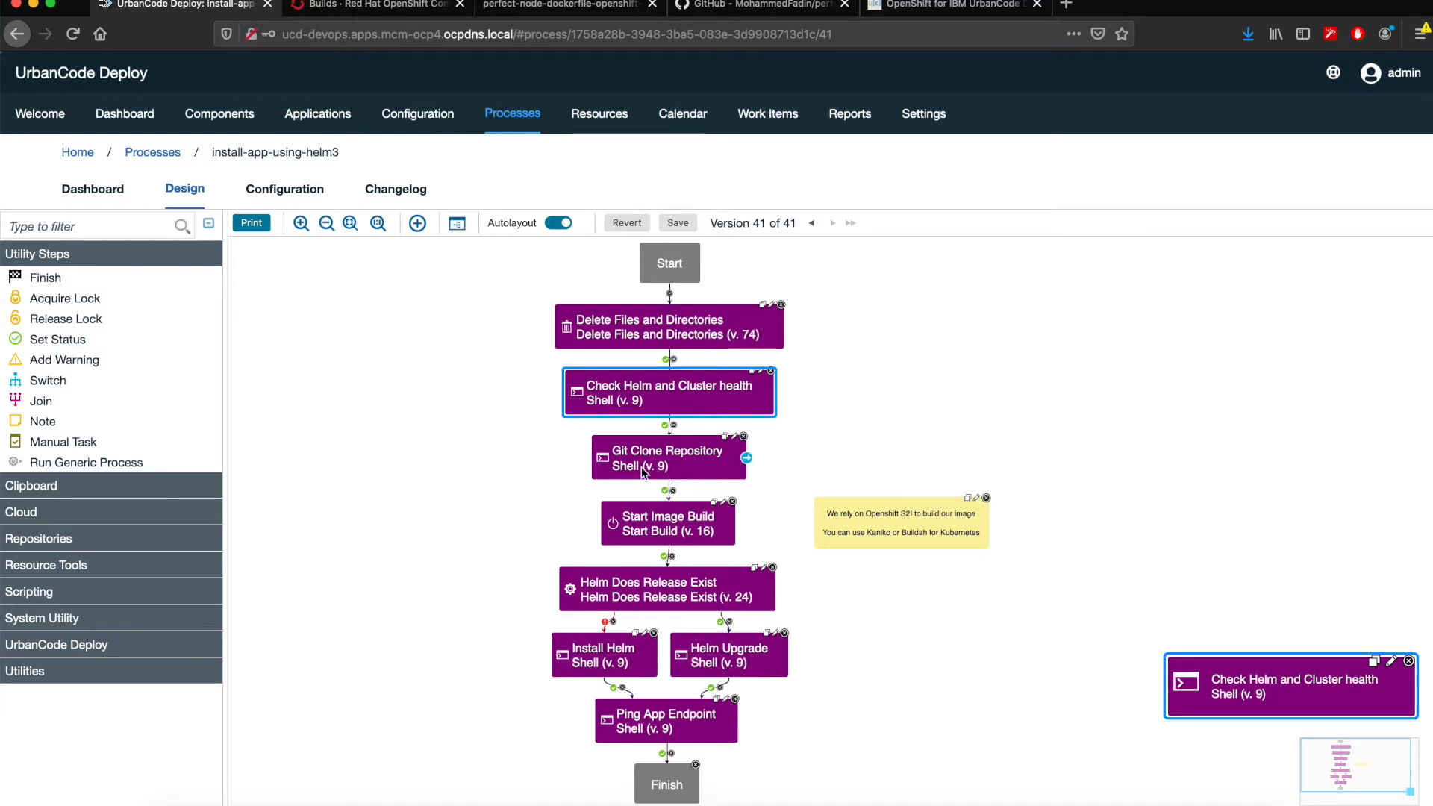
left_click(664, 467)
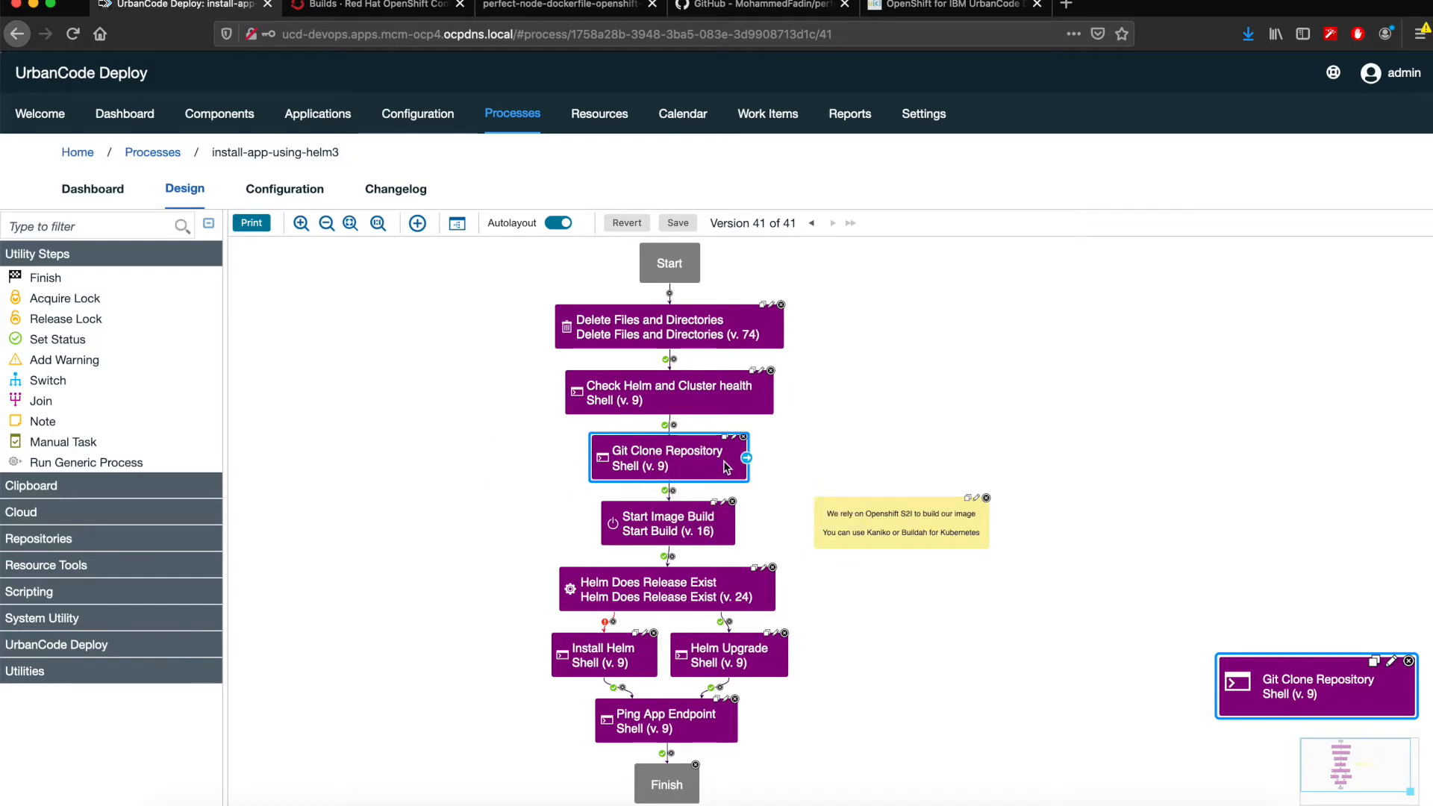
- Switch to the GitHub repository perfect-node-dockerfile-openshift and examine the files on its helm-chart branch
left_click(735, 4)
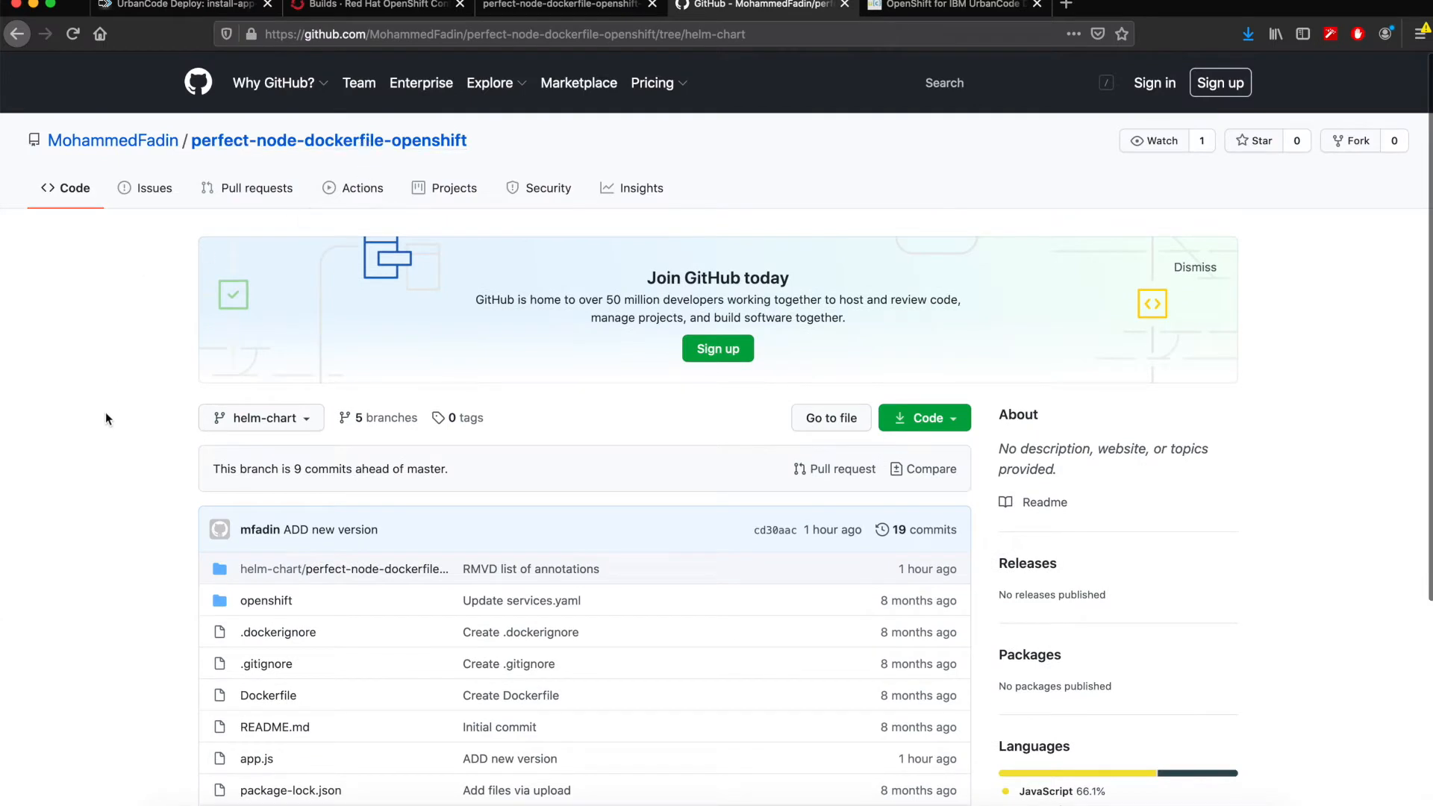
scroll(105, 417, "down", 2)
scroll(106, 418, "down", 1)
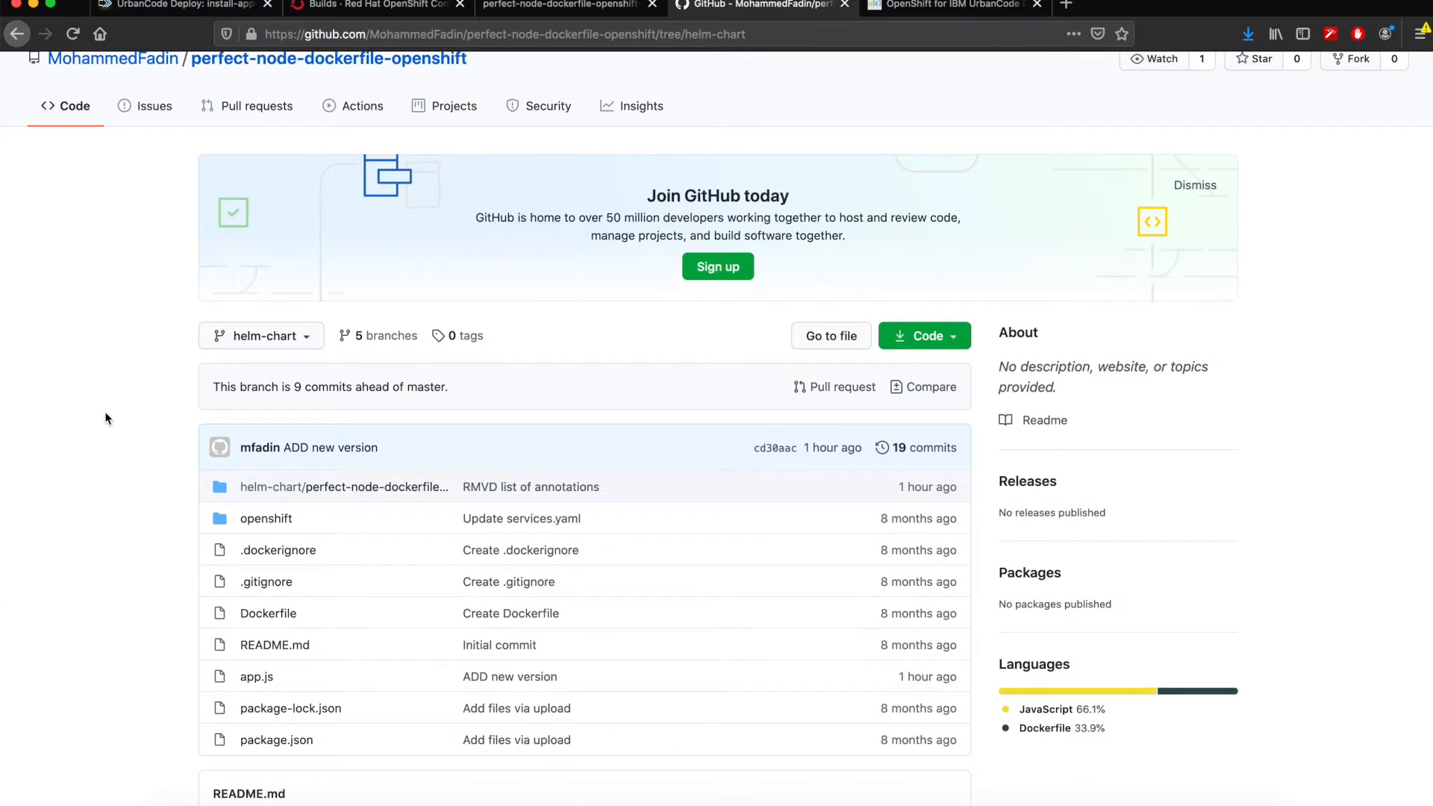
scroll(105, 418, "up", 1)
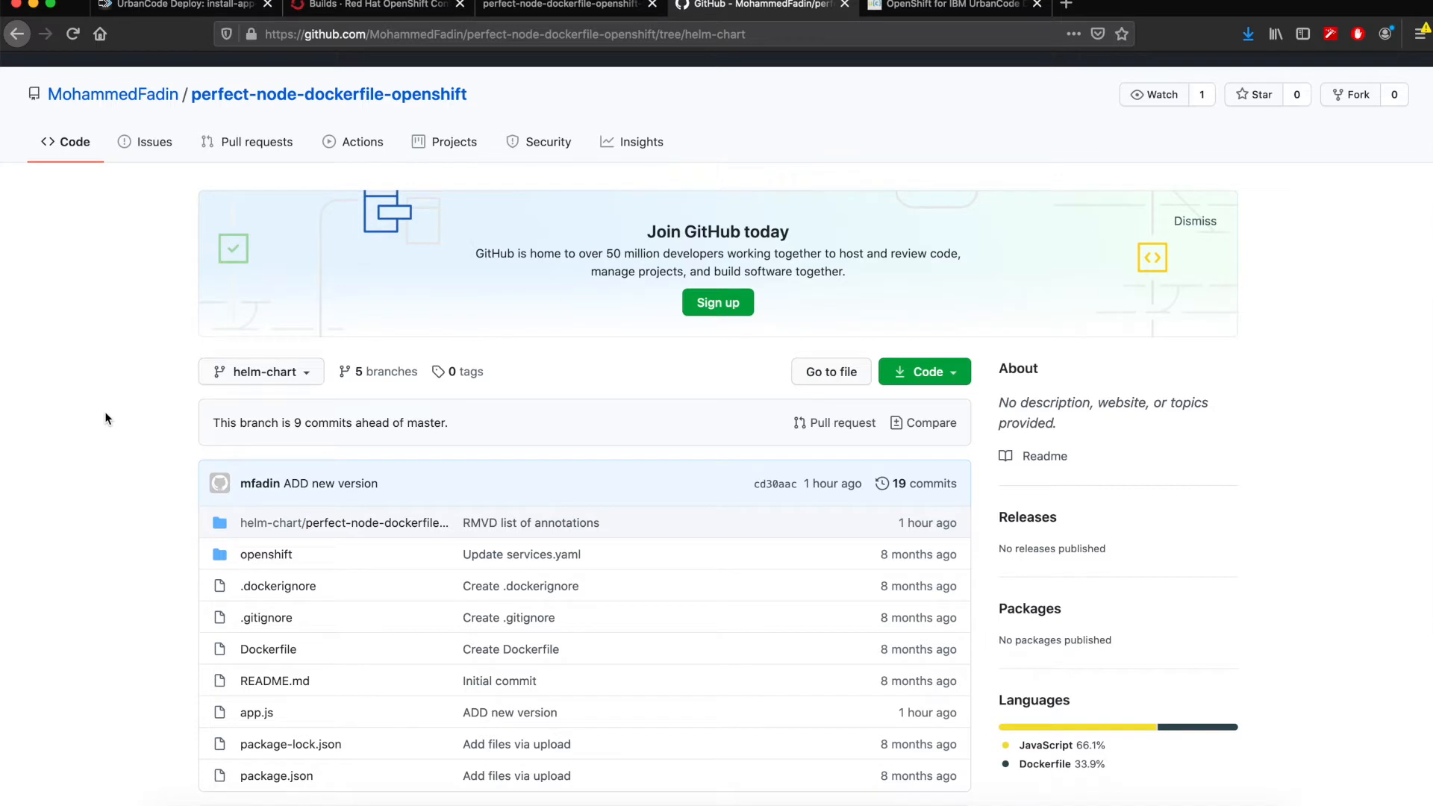
scroll(105, 418, "down", 1)
scroll(105, 418, "up", 1)
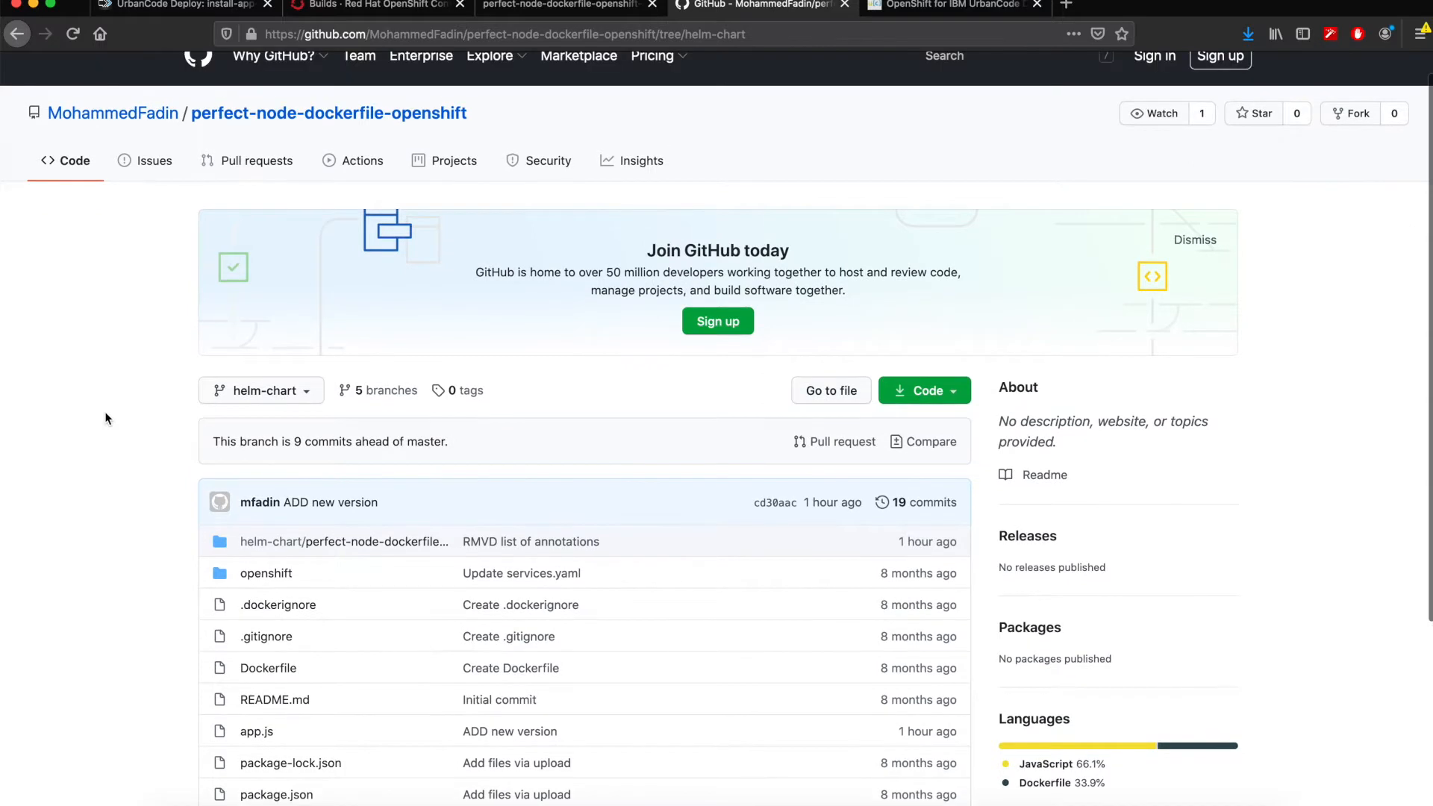
scroll(105, 417, "up", 1)
scroll(105, 418, "down", 3)
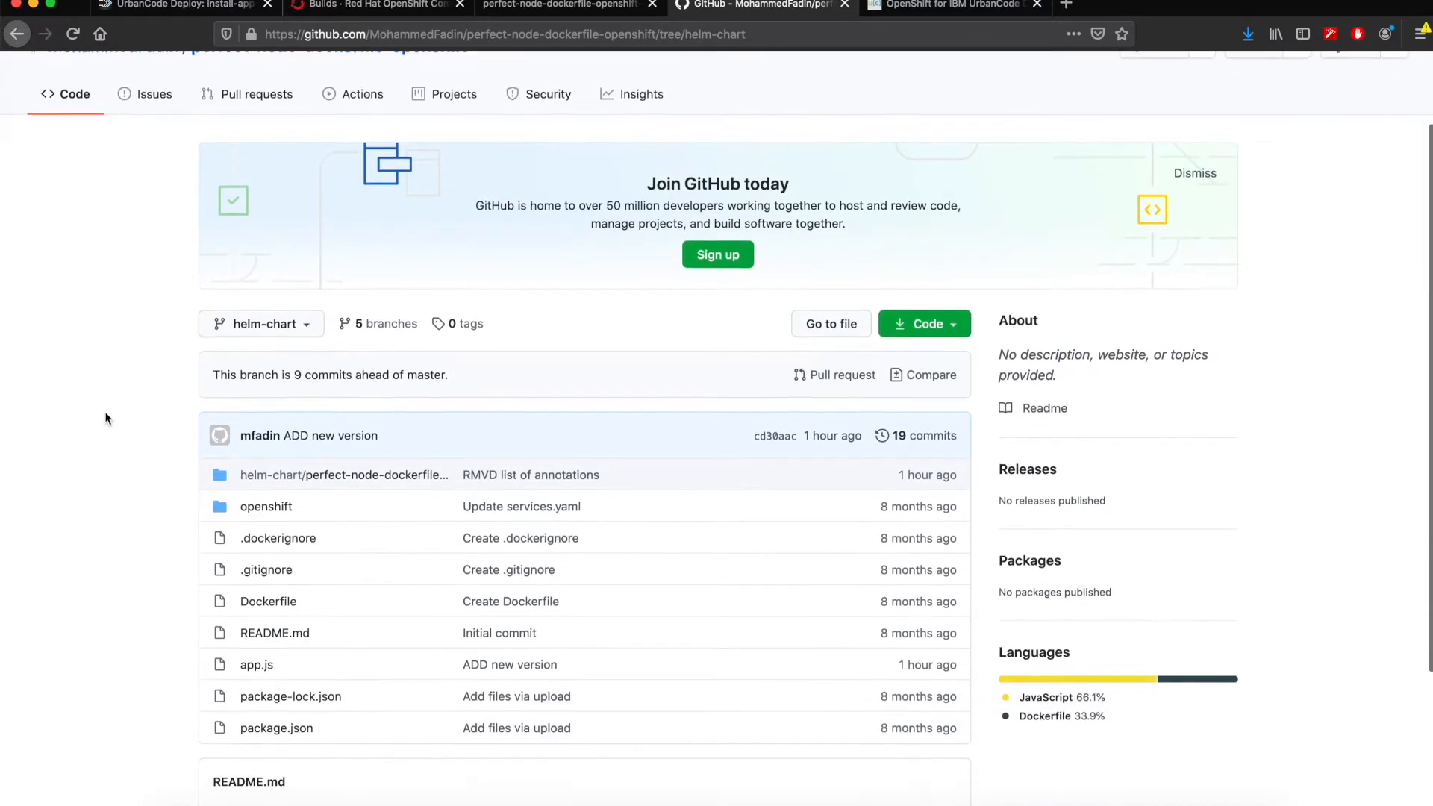
scroll(105, 418, "down", 1)
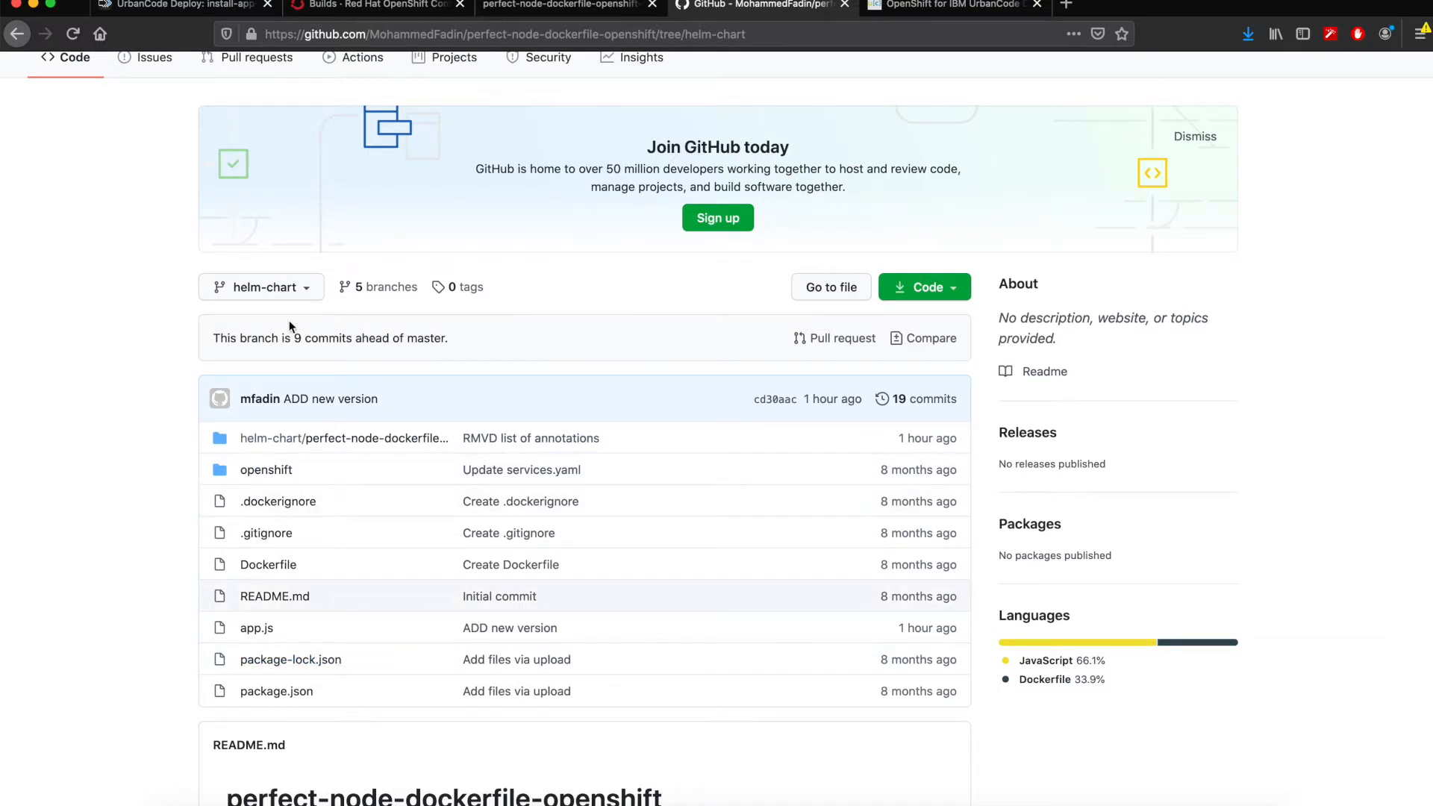
- Return to UrbanCode Deploy and review the Git Clone Repository shell script, highlighting the helm-chart branch option and repository URL, without saving
left_click(187, 6)
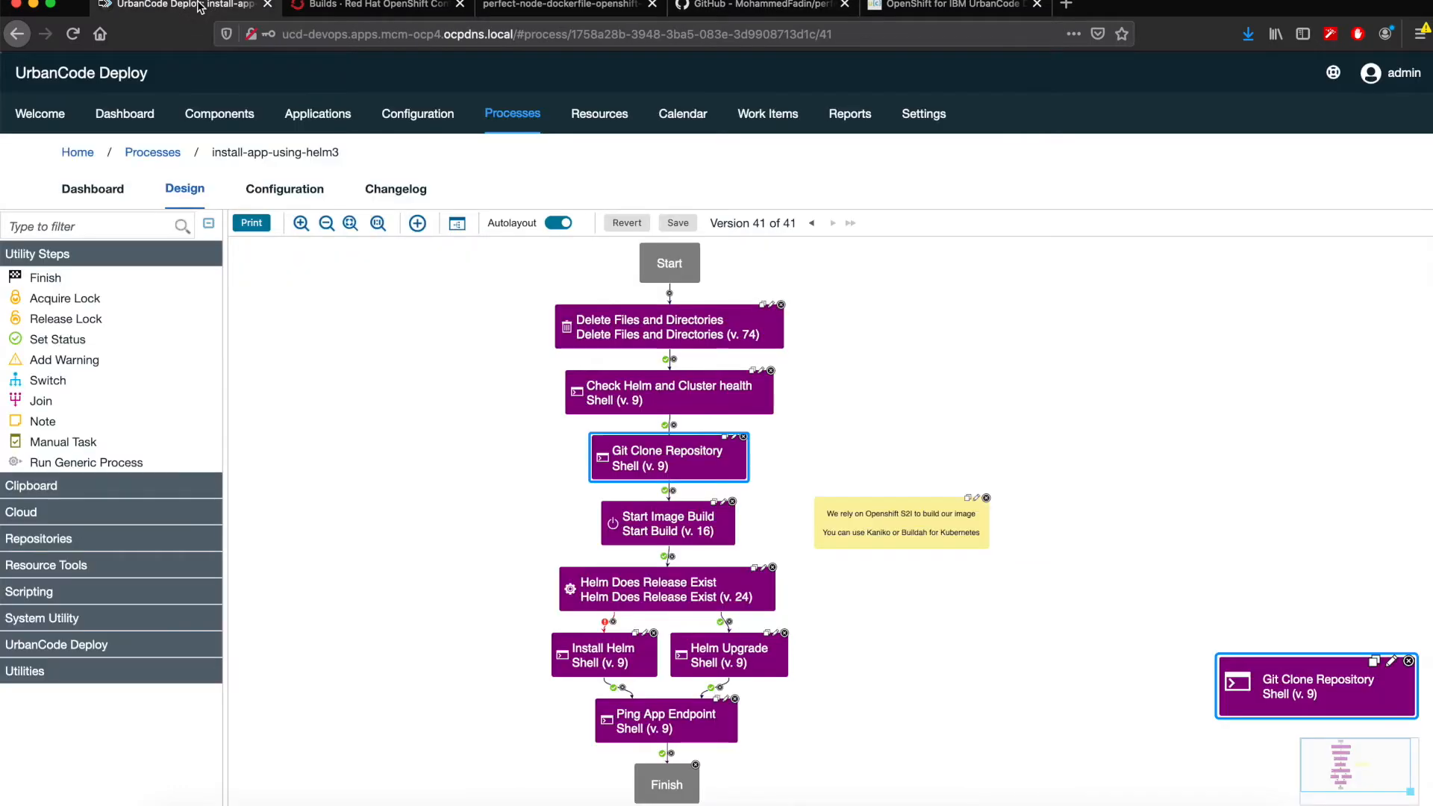
left_click(734, 437)
left_click(723, 438)
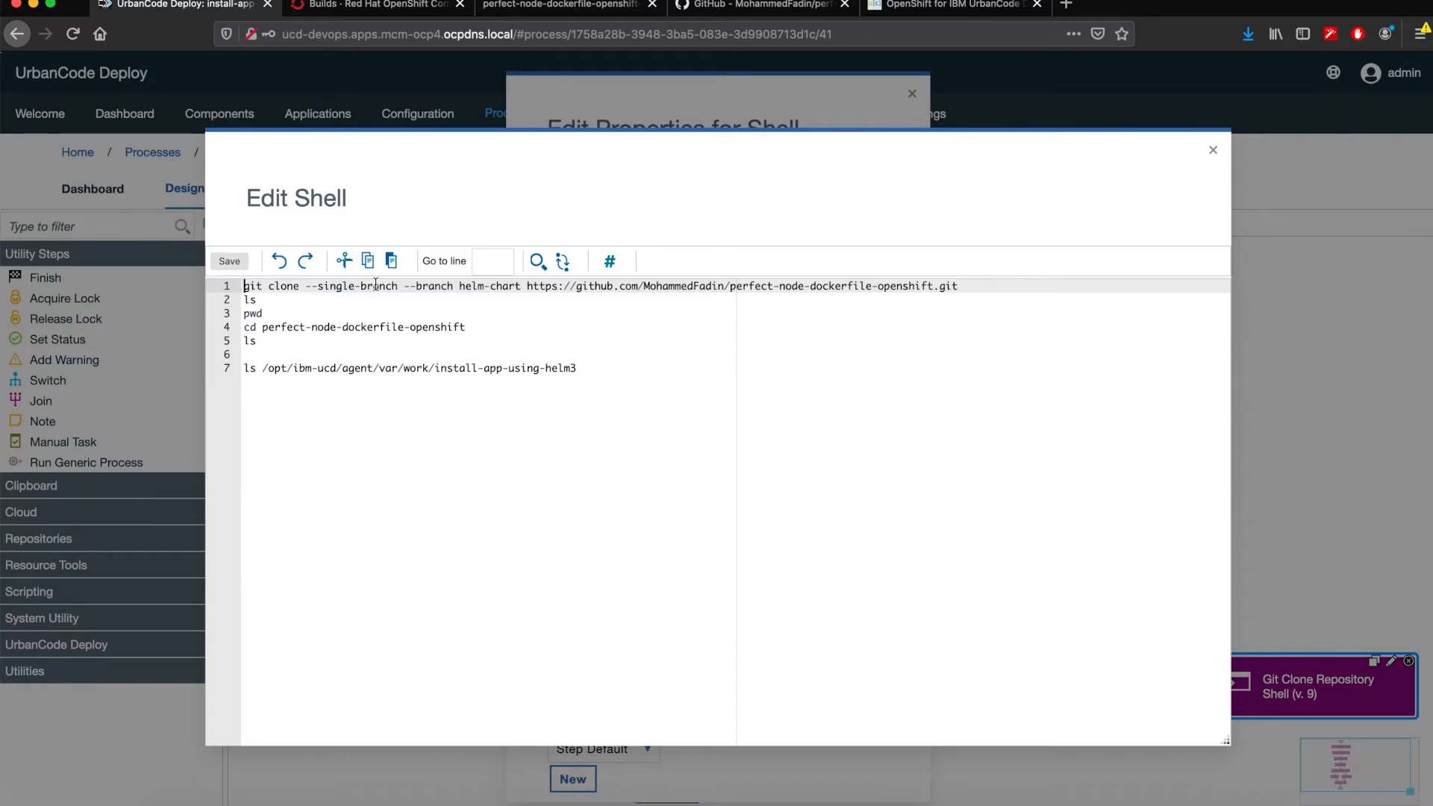
left_click_drag(405, 288, 521, 288)
left_click(621, 386)
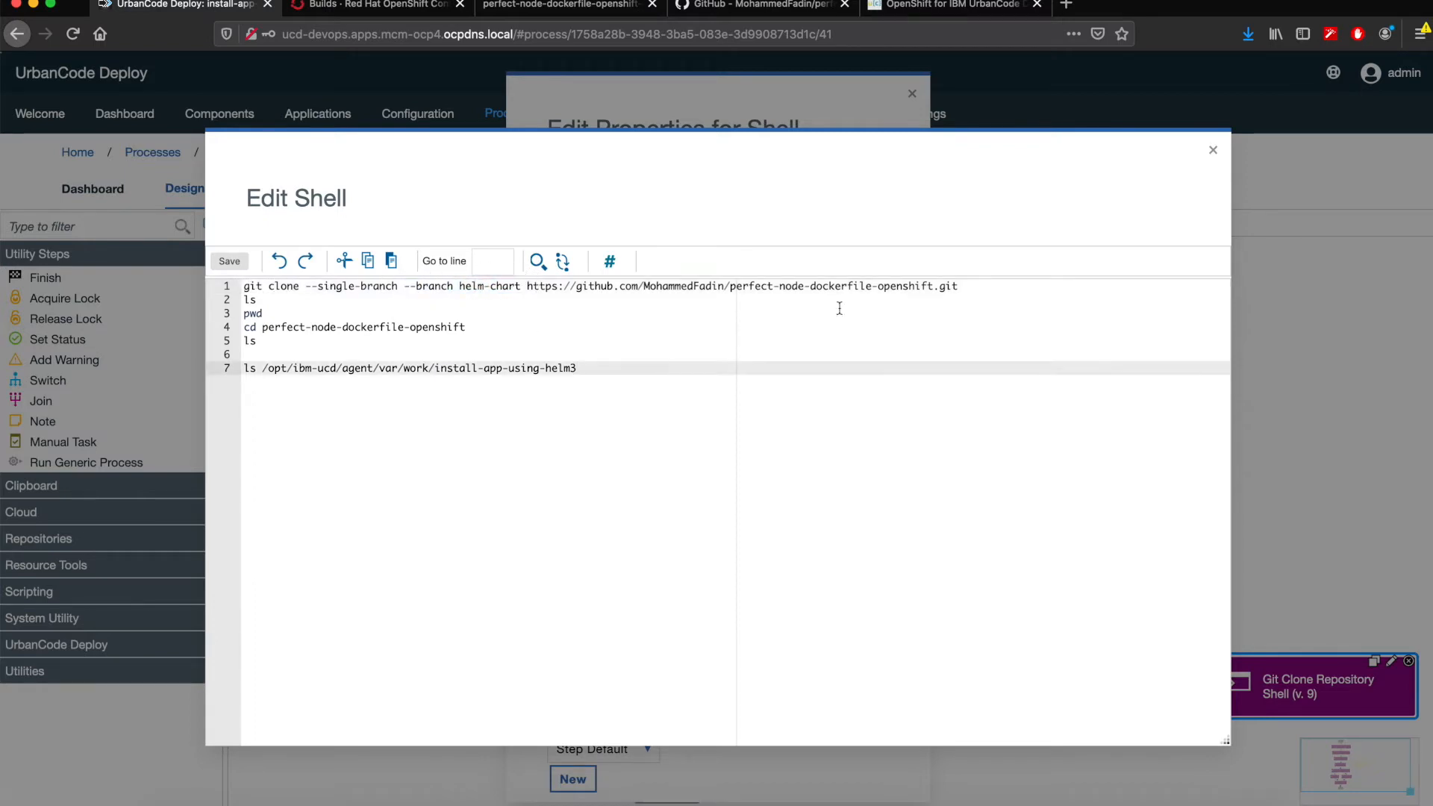
left_click_drag(974, 286, 527, 289)
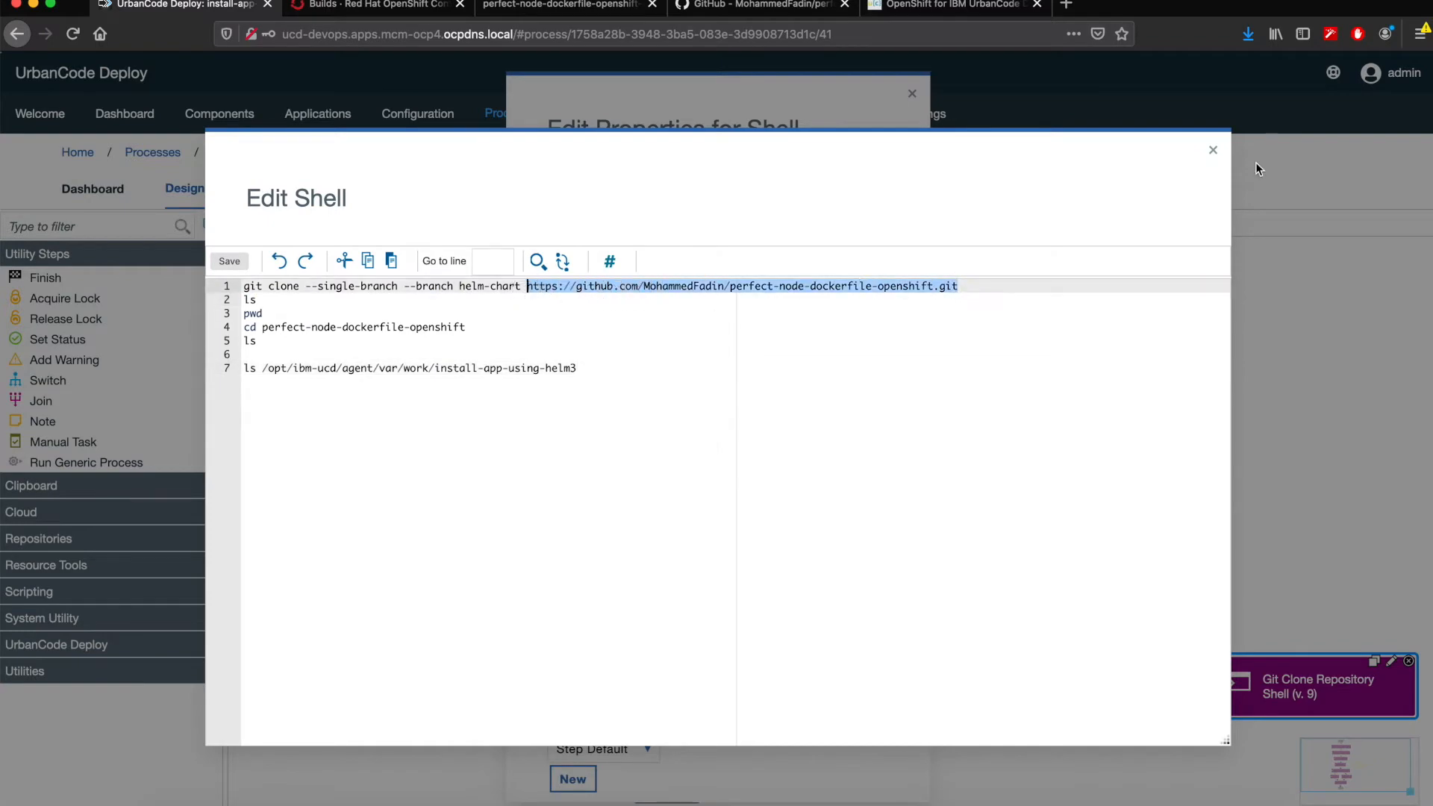
left_click(1213, 150)
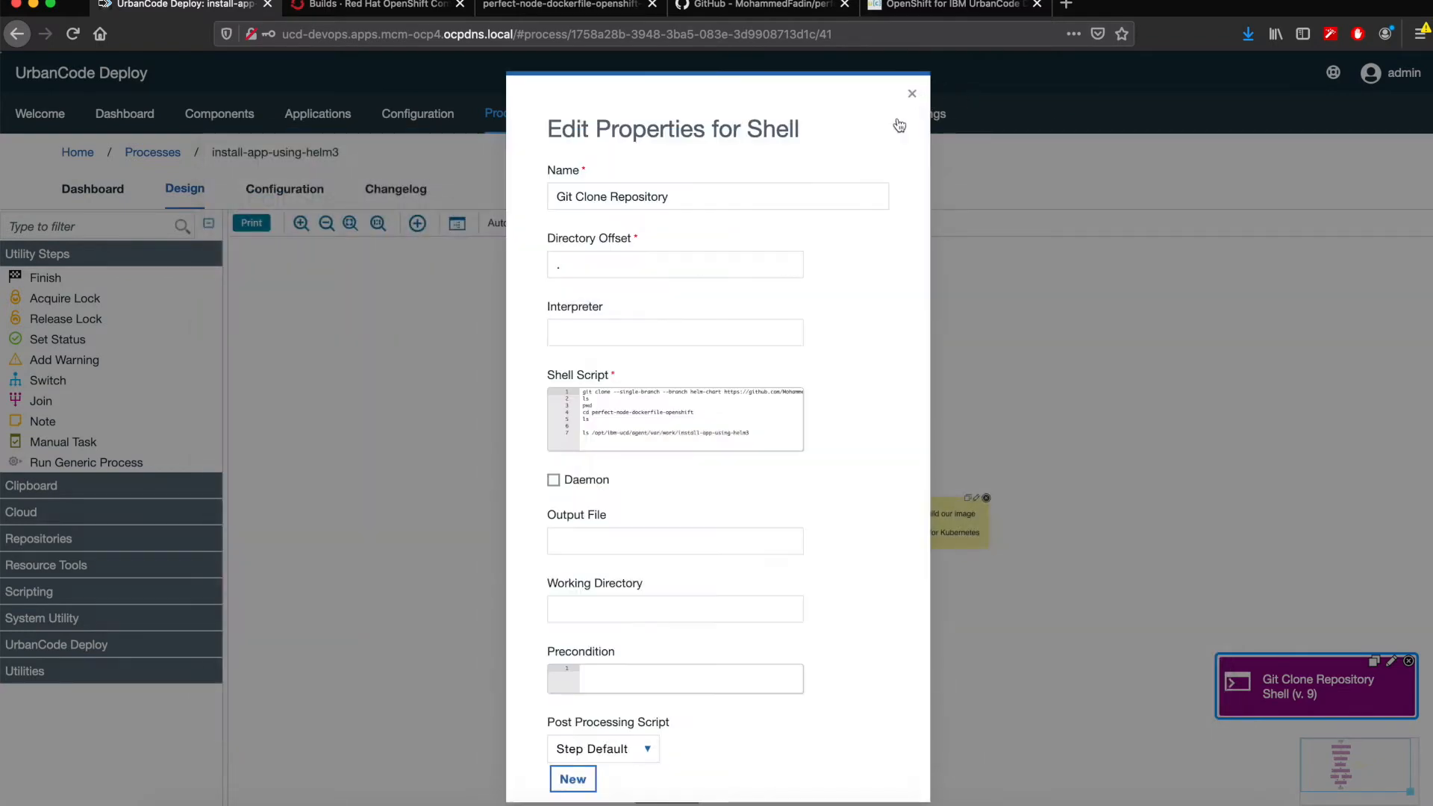
left_click(912, 93)
- Inspect the OpenShift S2I note beside Start Image Build, and review that step's properties and step flags without changing them
left_click(713, 484)
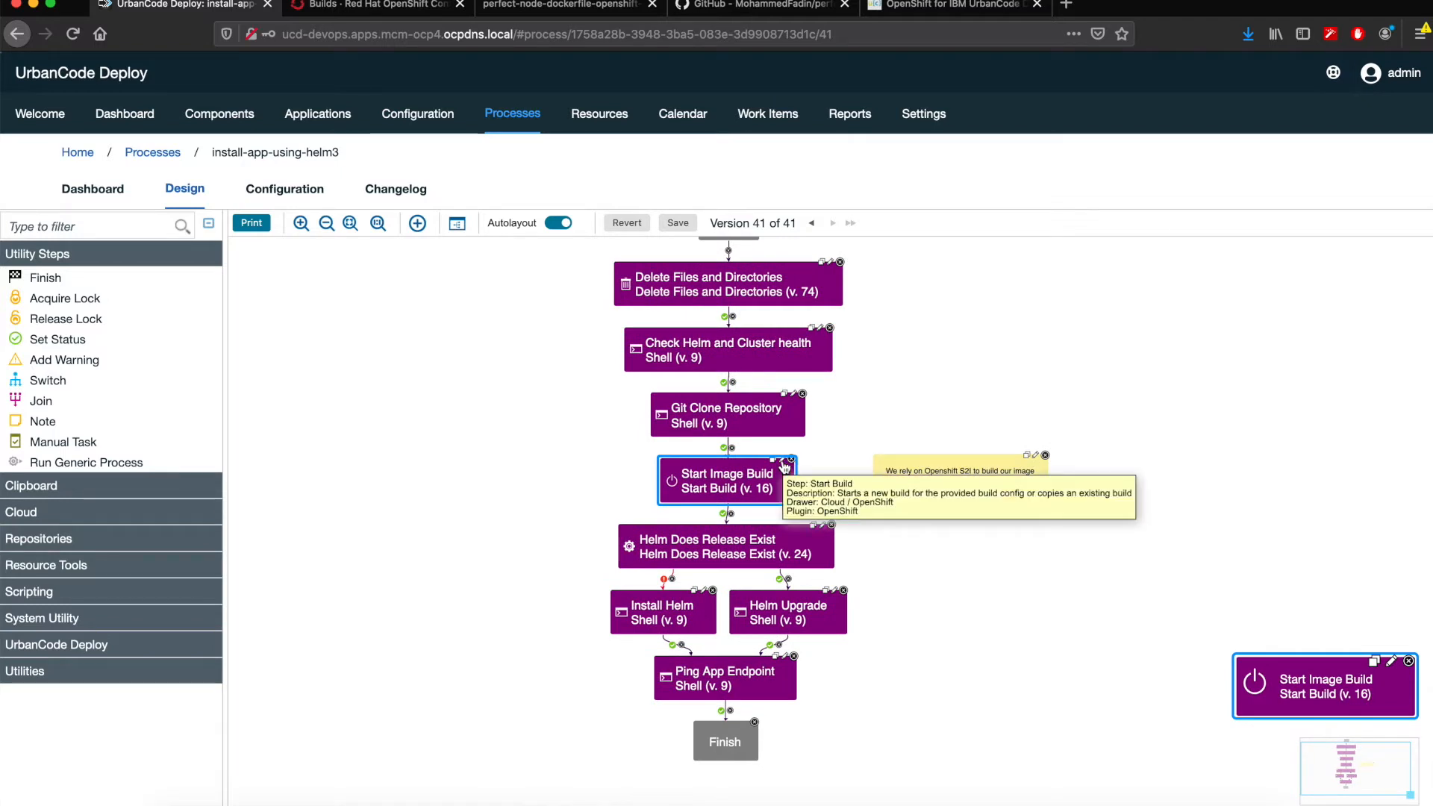
left_click(955, 476)
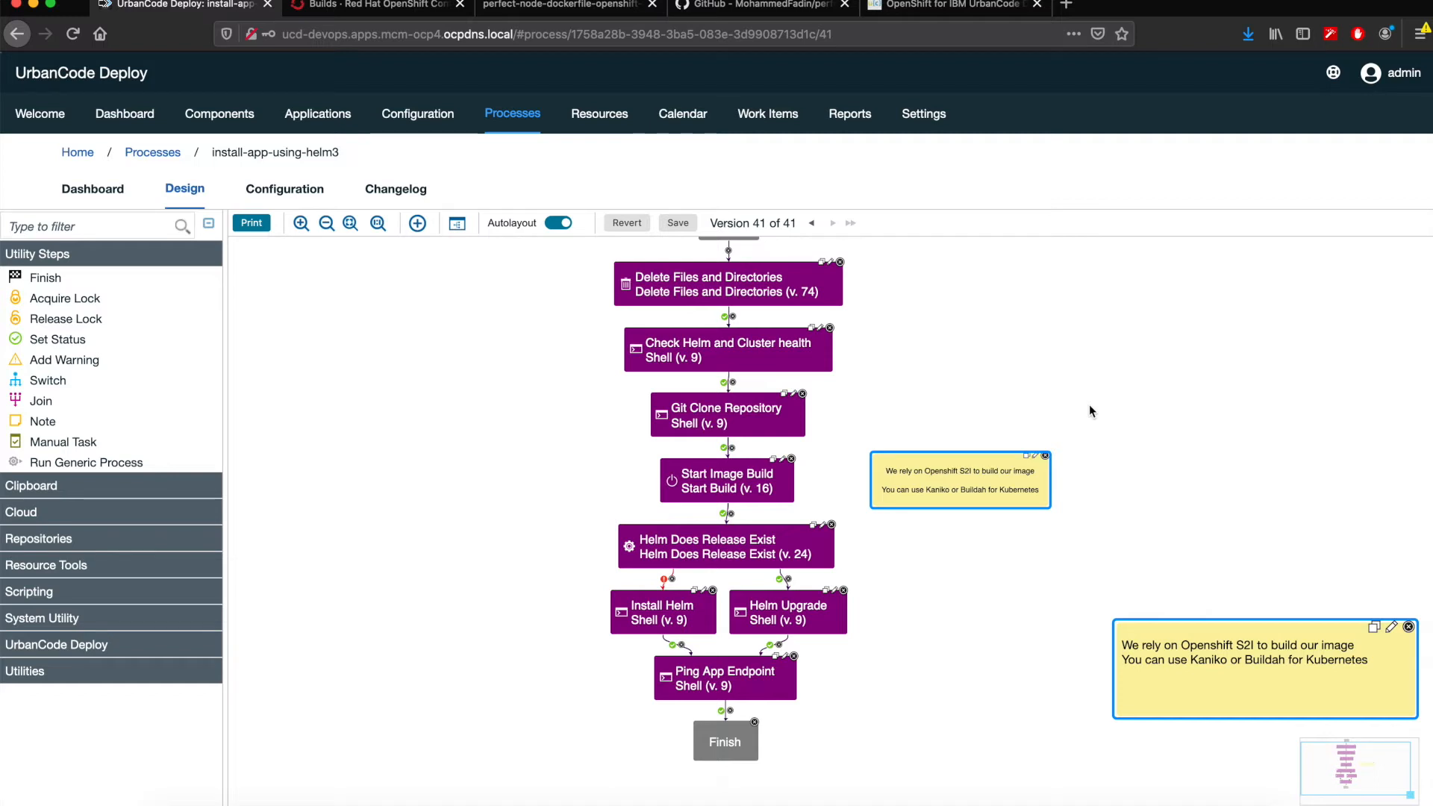
left_click_drag(949, 404, 996, 439)
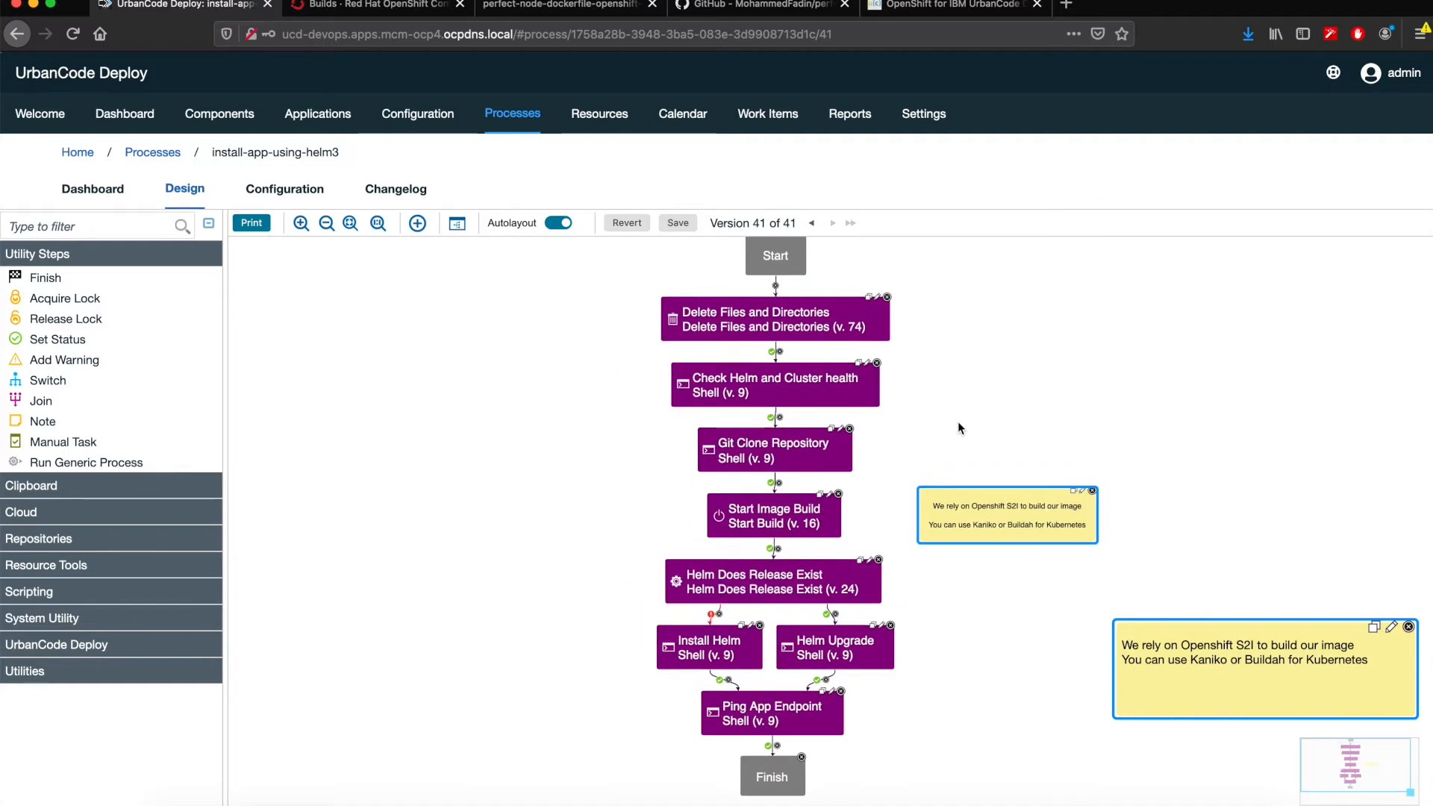
left_click(830, 494)
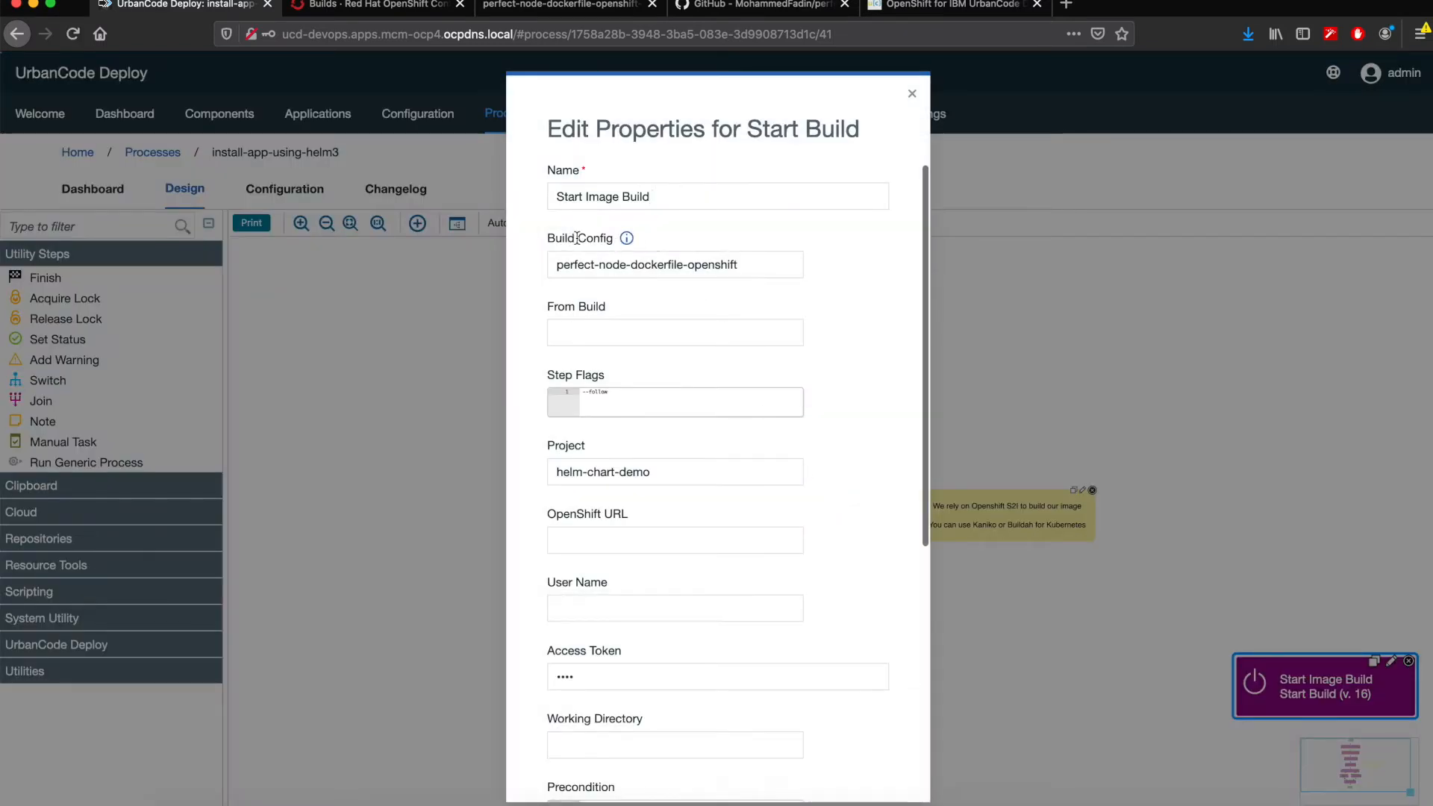
left_click(671, 417)
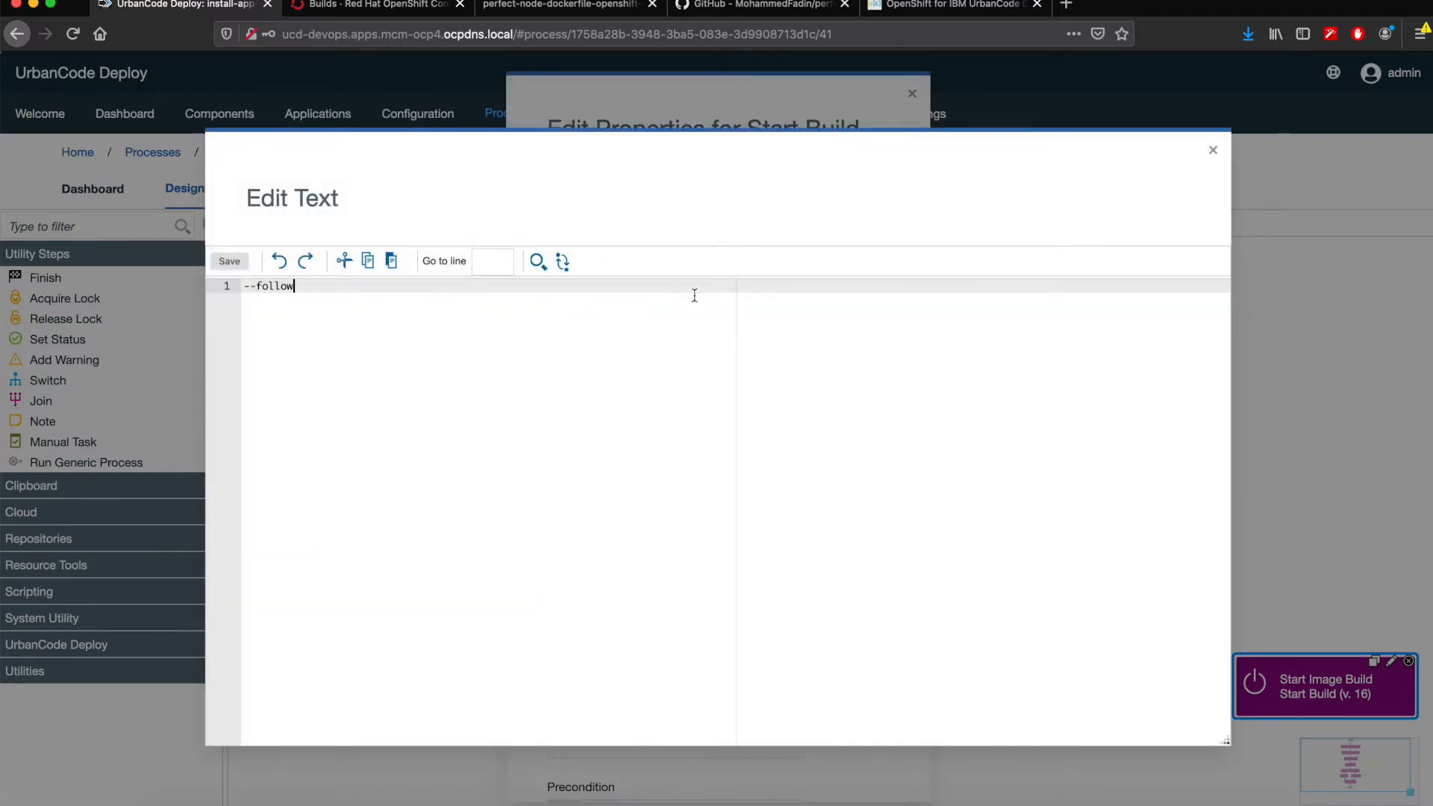
left_click(1213, 154)
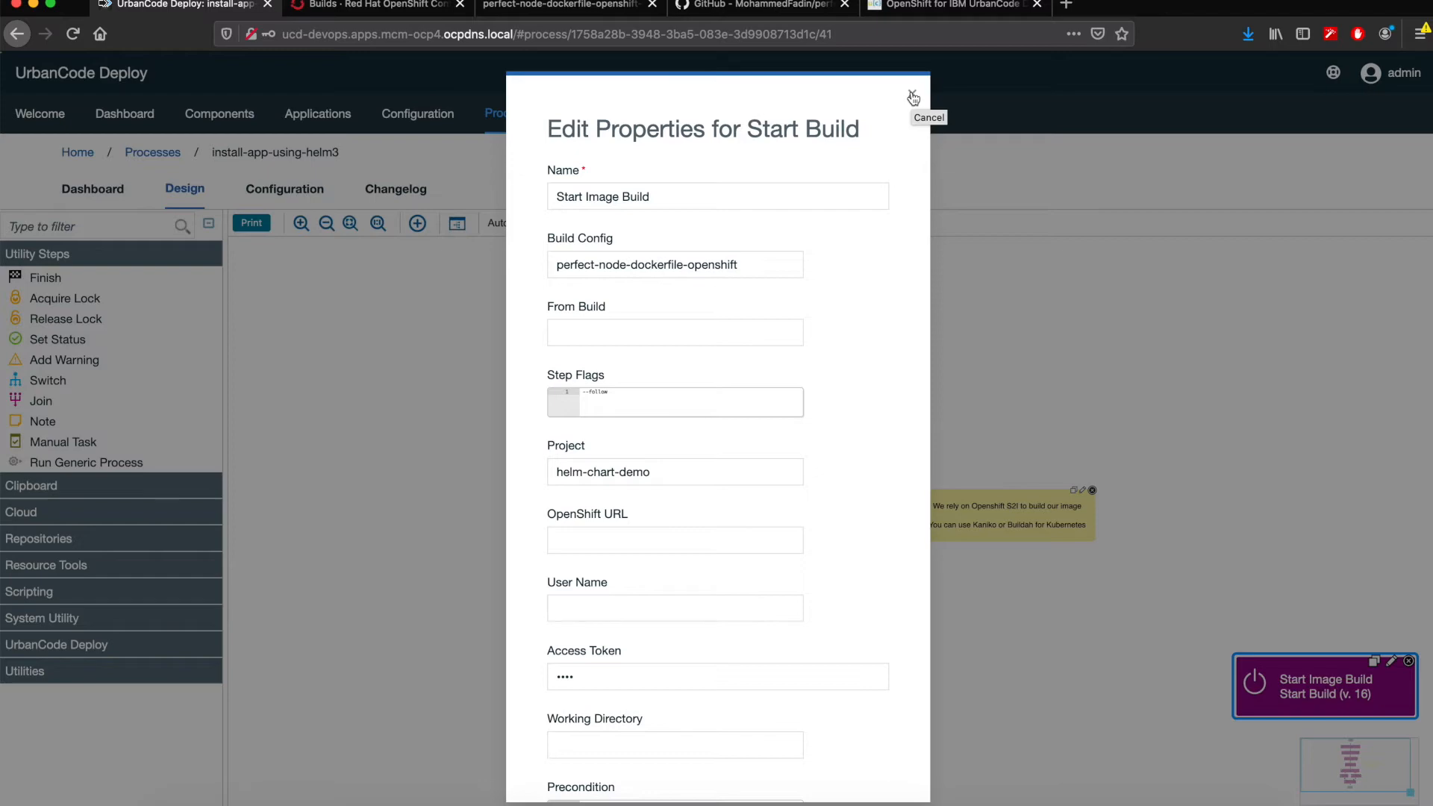
left_click(912, 97)
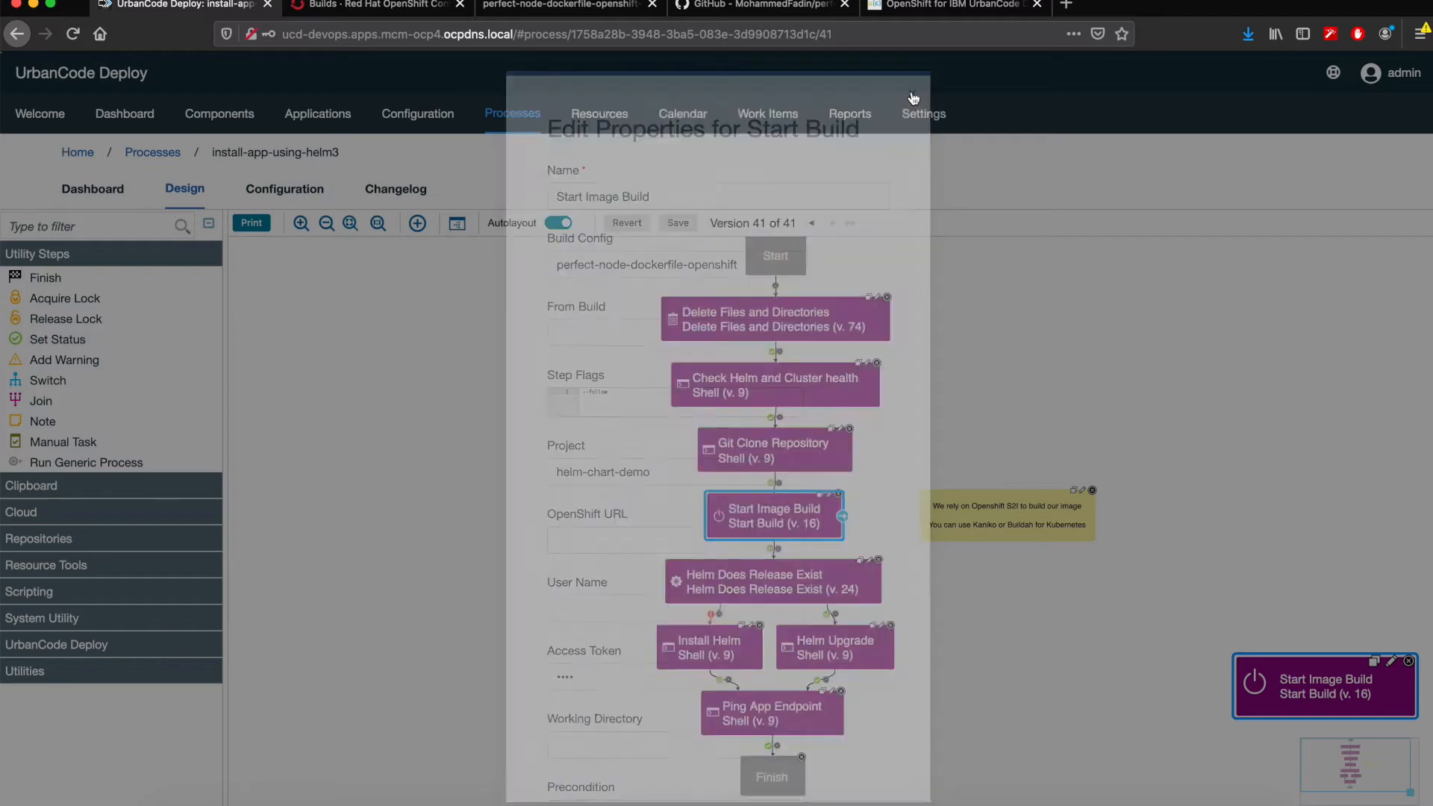
- Examine the Helm Does Release Exist step and its Helm Upgrade and Install Helm branches
mouse_move(880, 545)
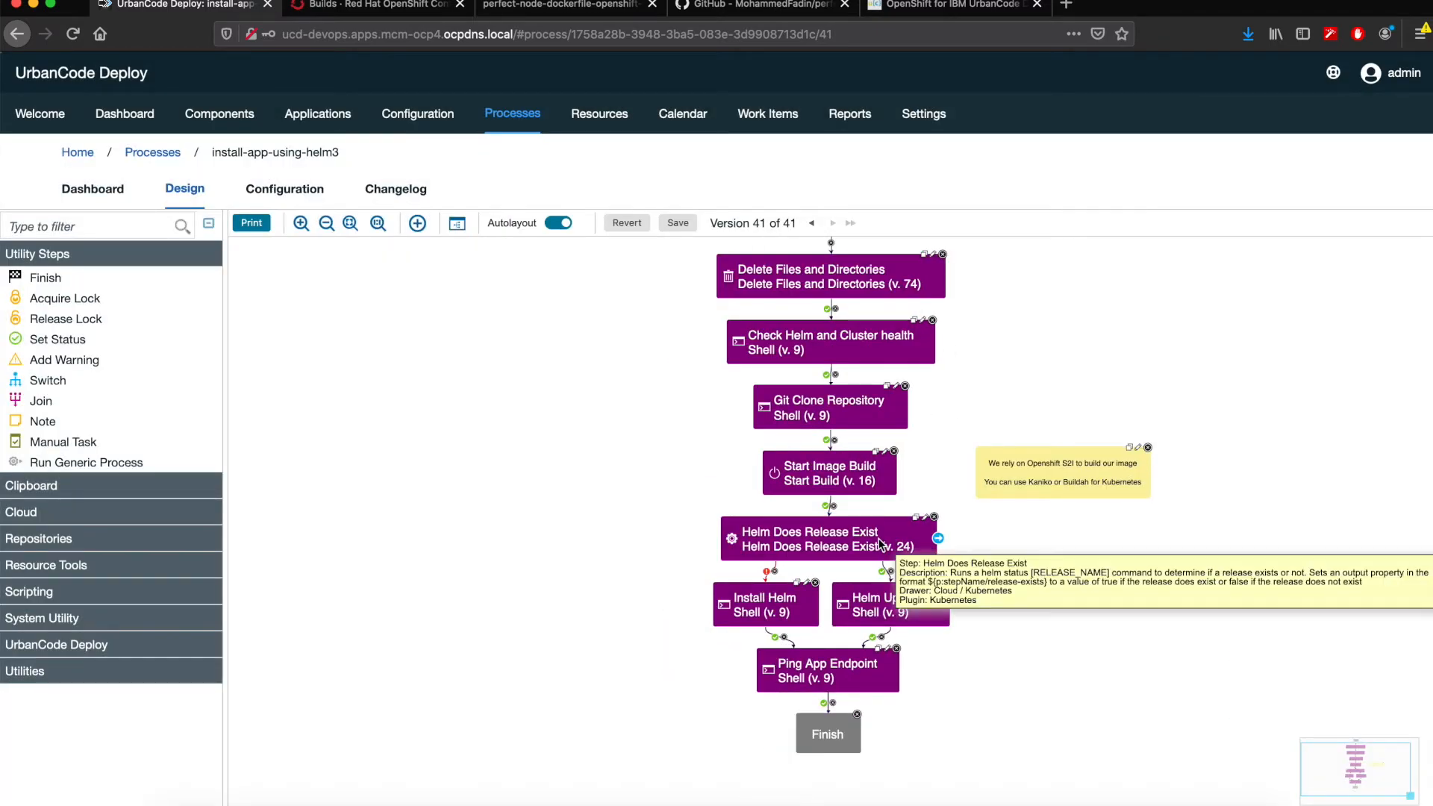
left_click(905, 544)
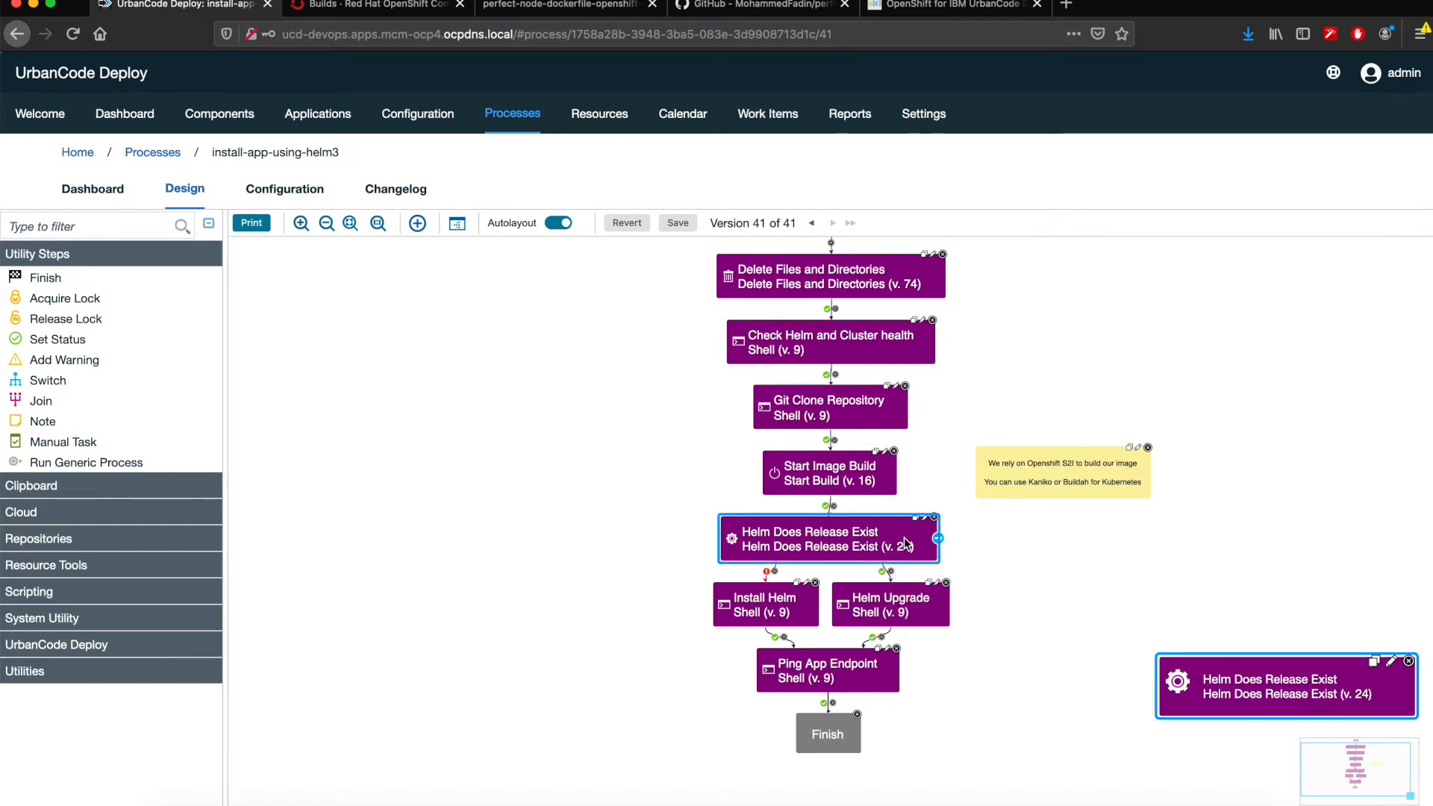
mouse_move(905, 545)
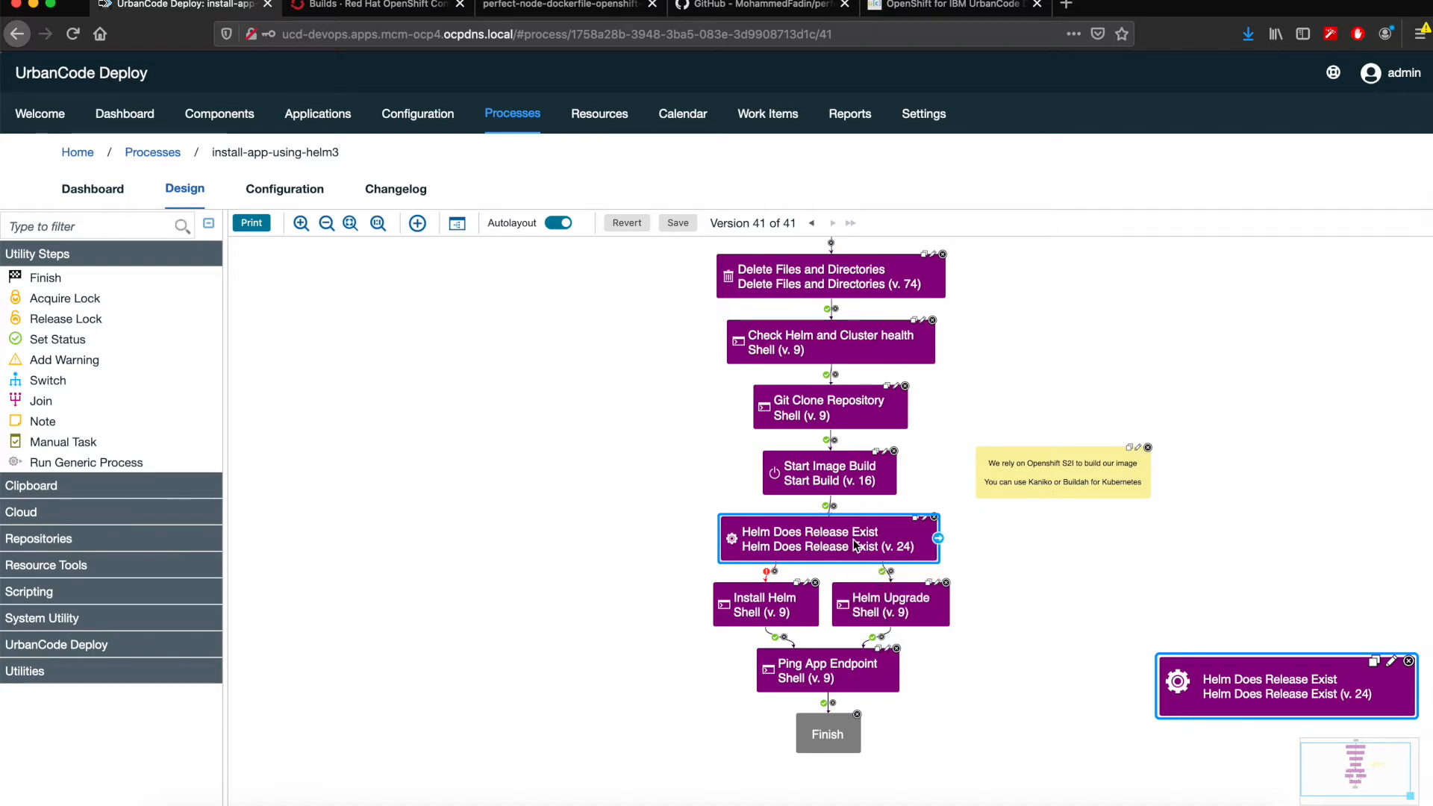
left_click(907, 609)
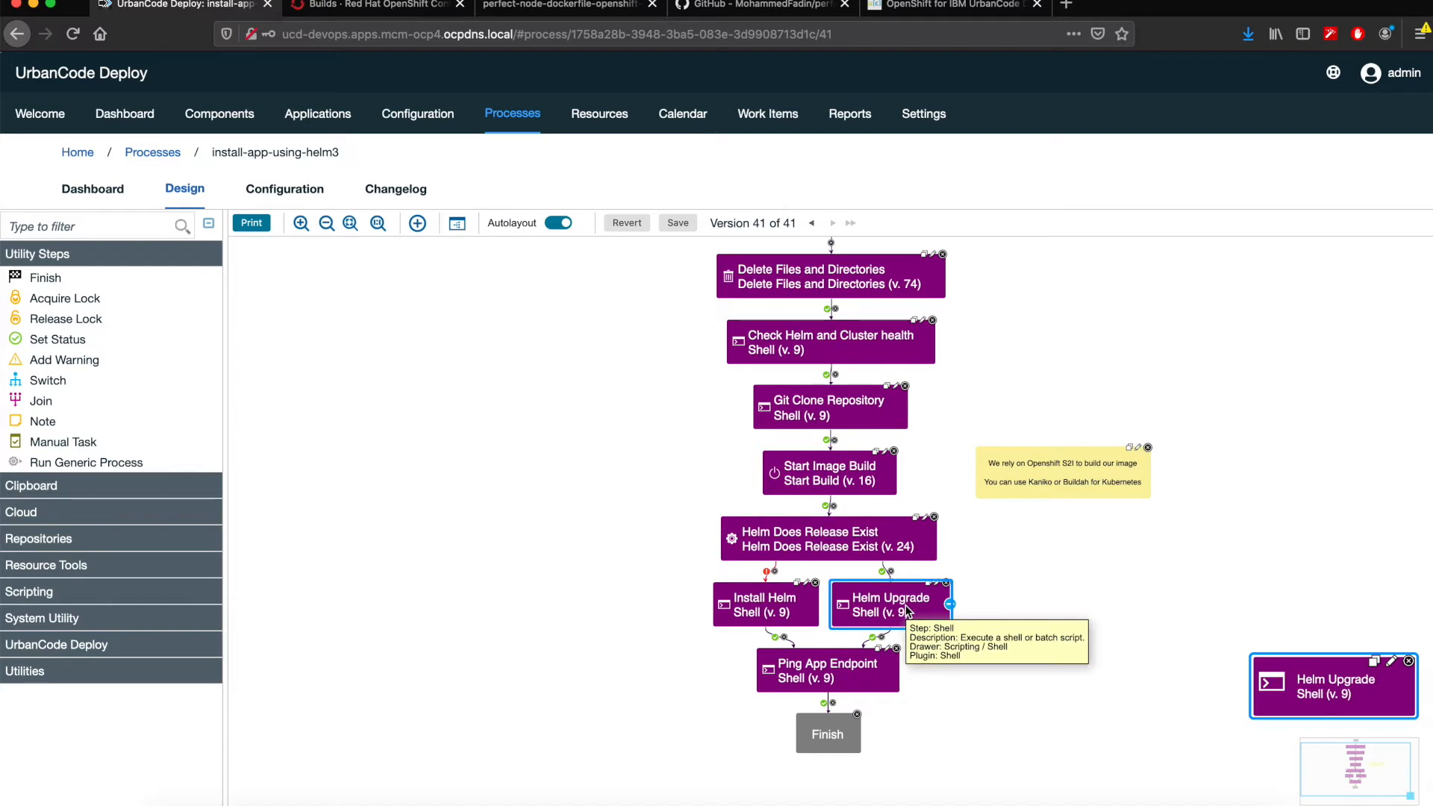
left_click(761, 606)
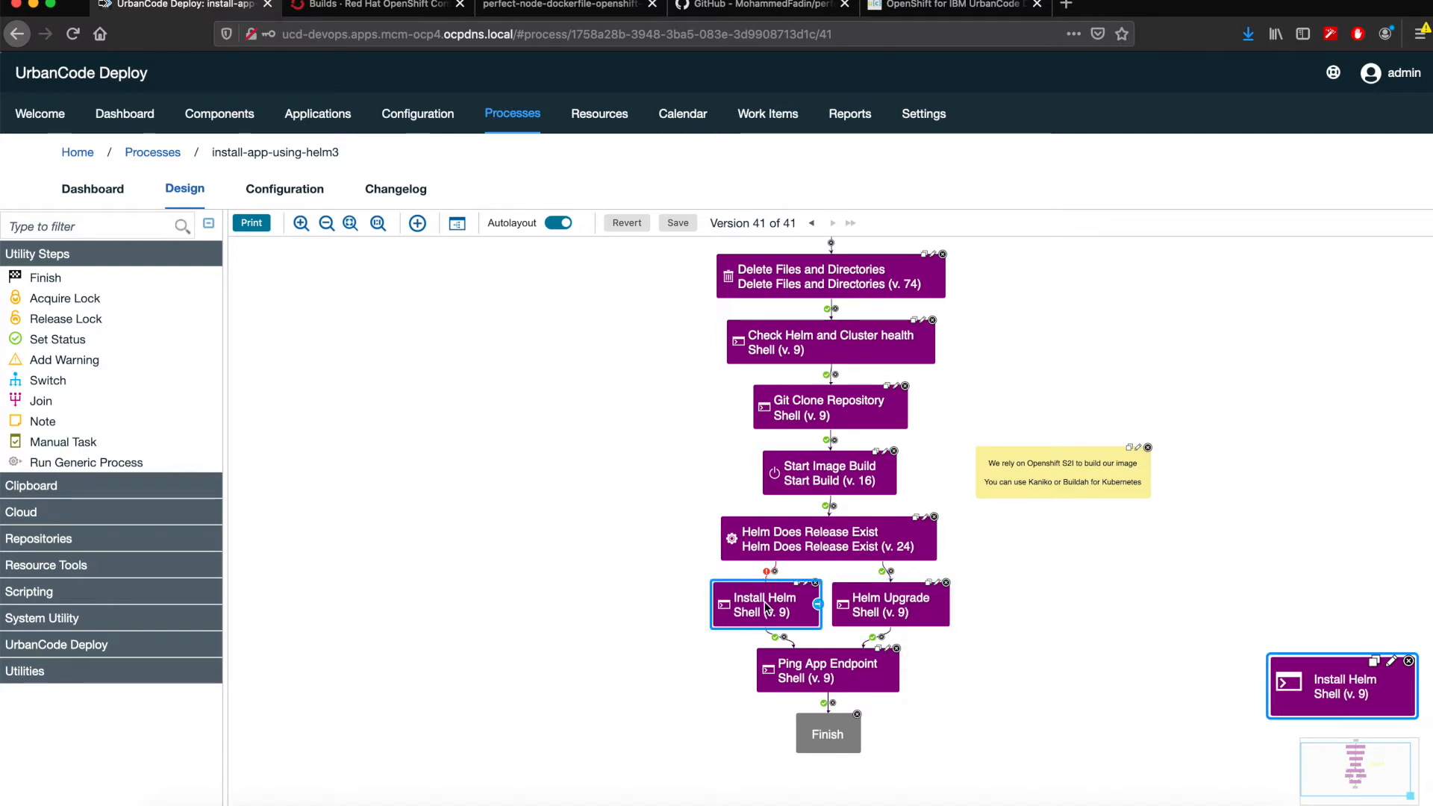
- Review the Helm Upgrade shell script, highlighting the Helm binary path, upgrade command, release name, chart path and namespace, without saving
left_click(915, 605)
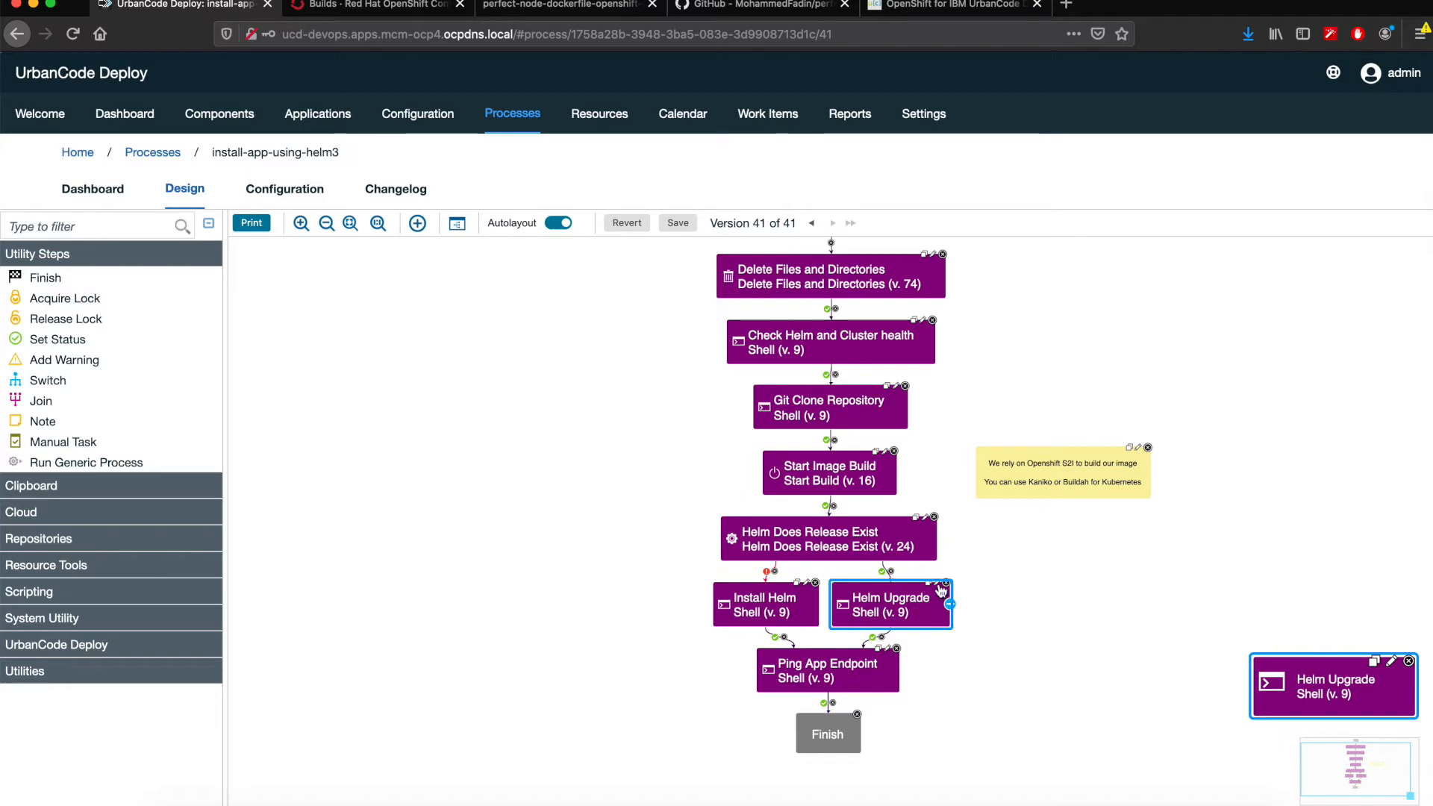
left_click(937, 583)
left_click(713, 421)
double_click(433, 288)
left_click_drag(404, 287, 228, 288)
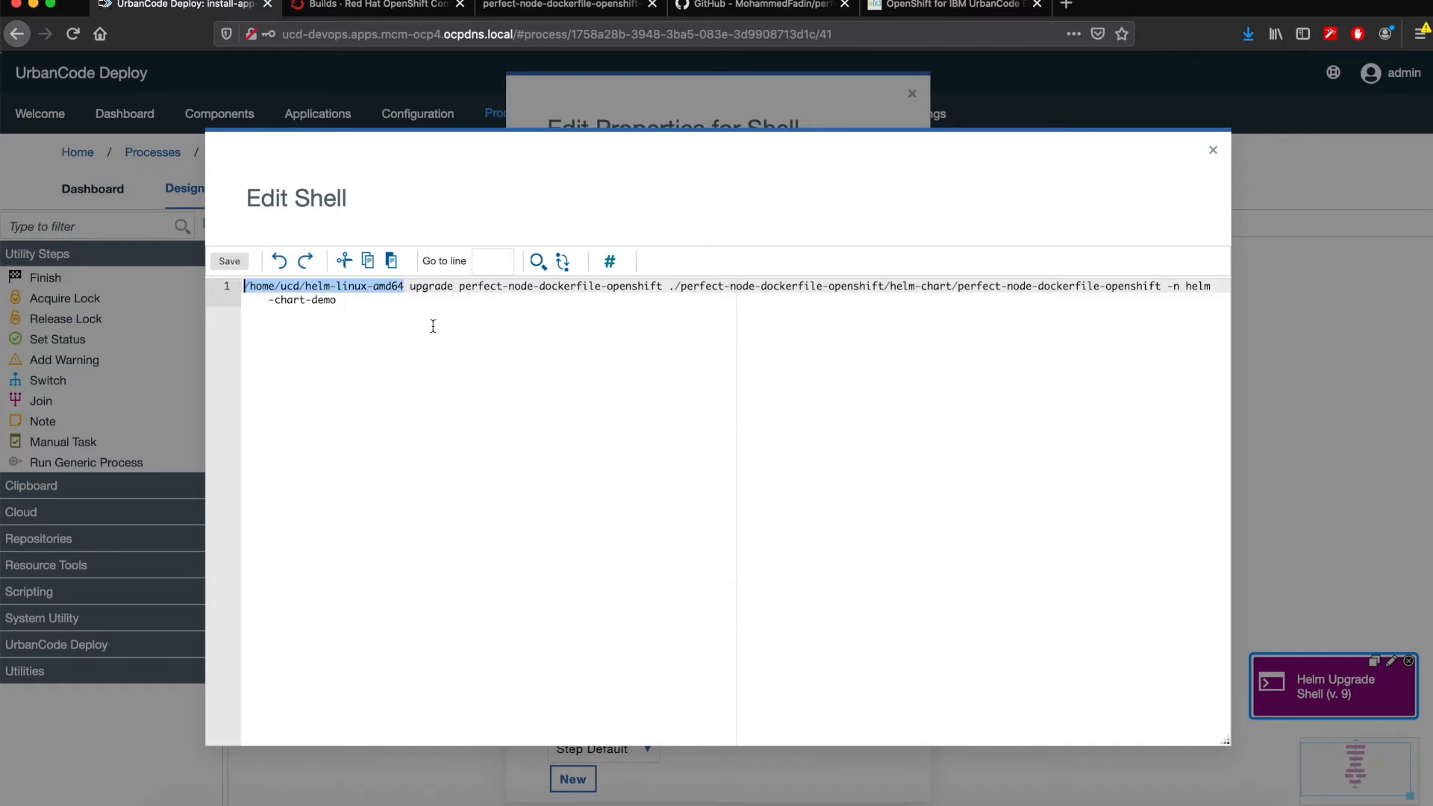
left_click(428, 287)
double_click(446, 288)
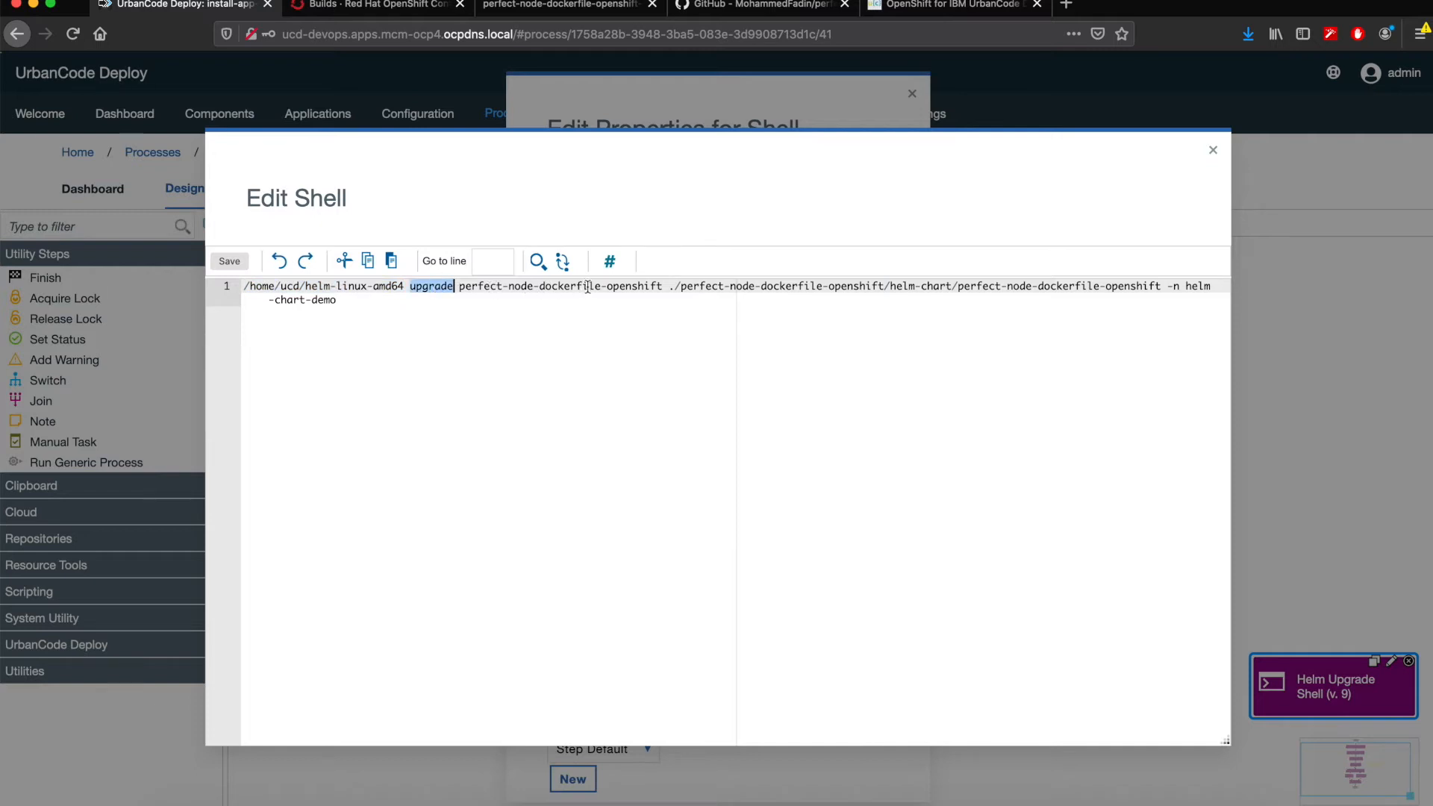
left_click(648, 287)
left_click_drag(648, 288, 458, 287)
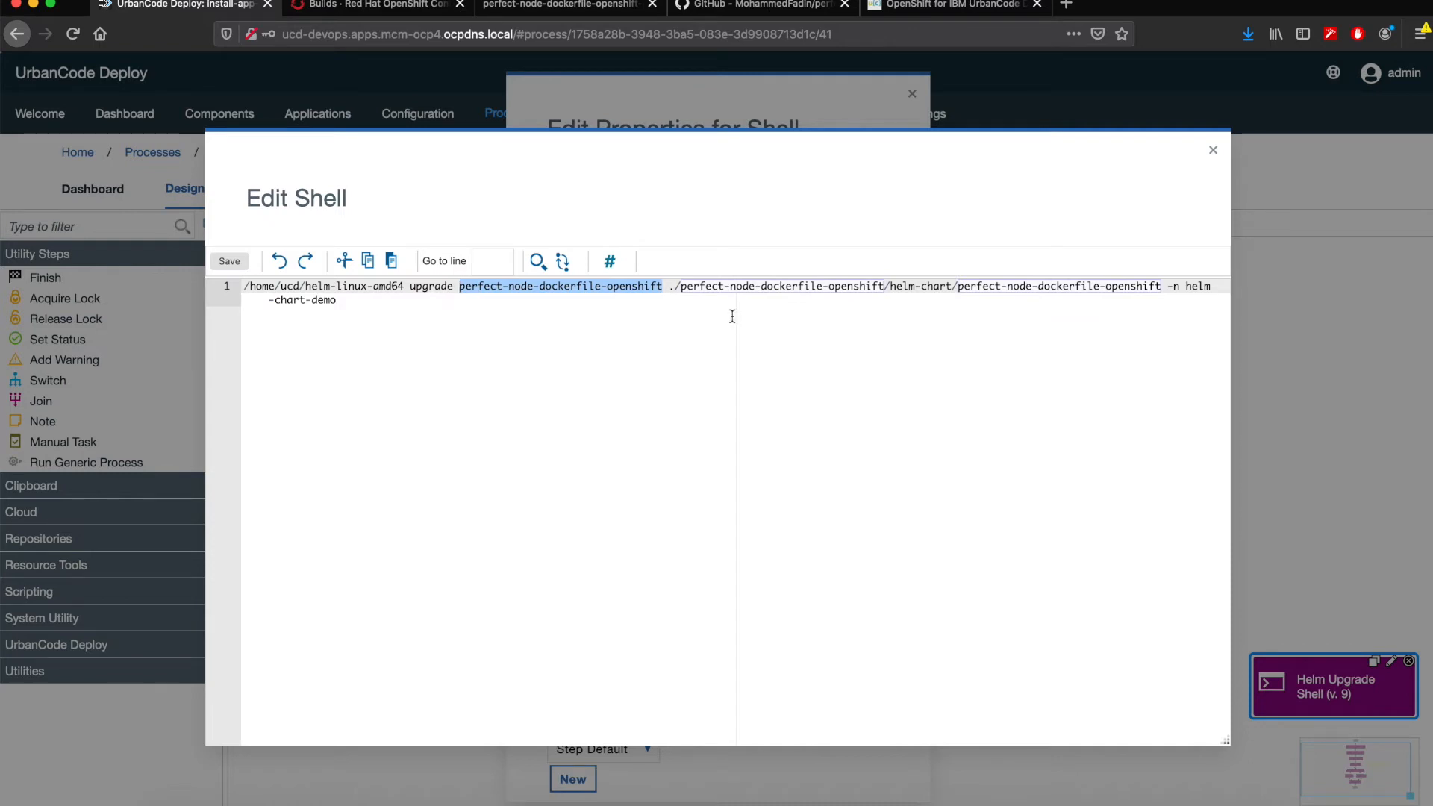
left_click_drag(673, 288, 1161, 286)
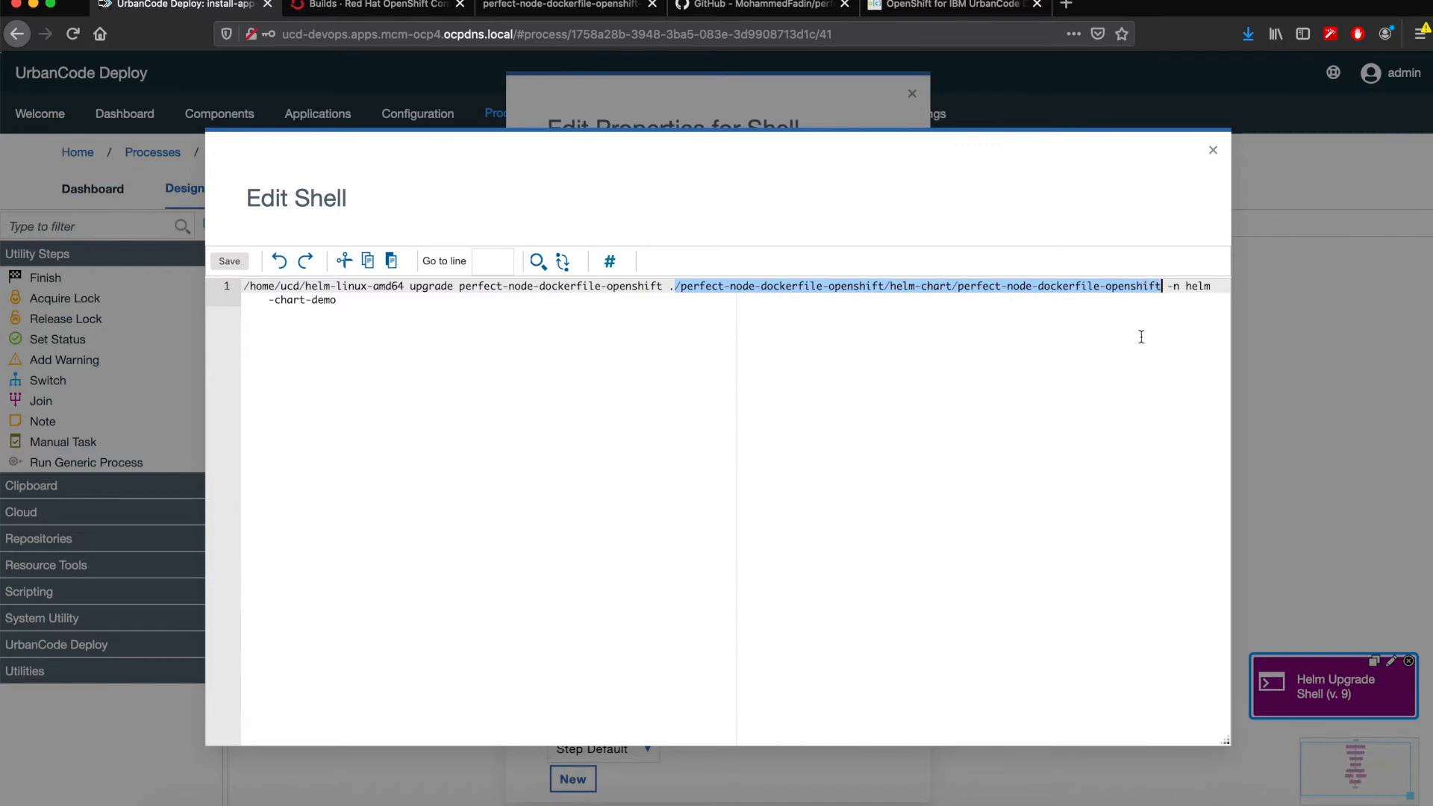
left_click_drag(1168, 286, 1186, 298)
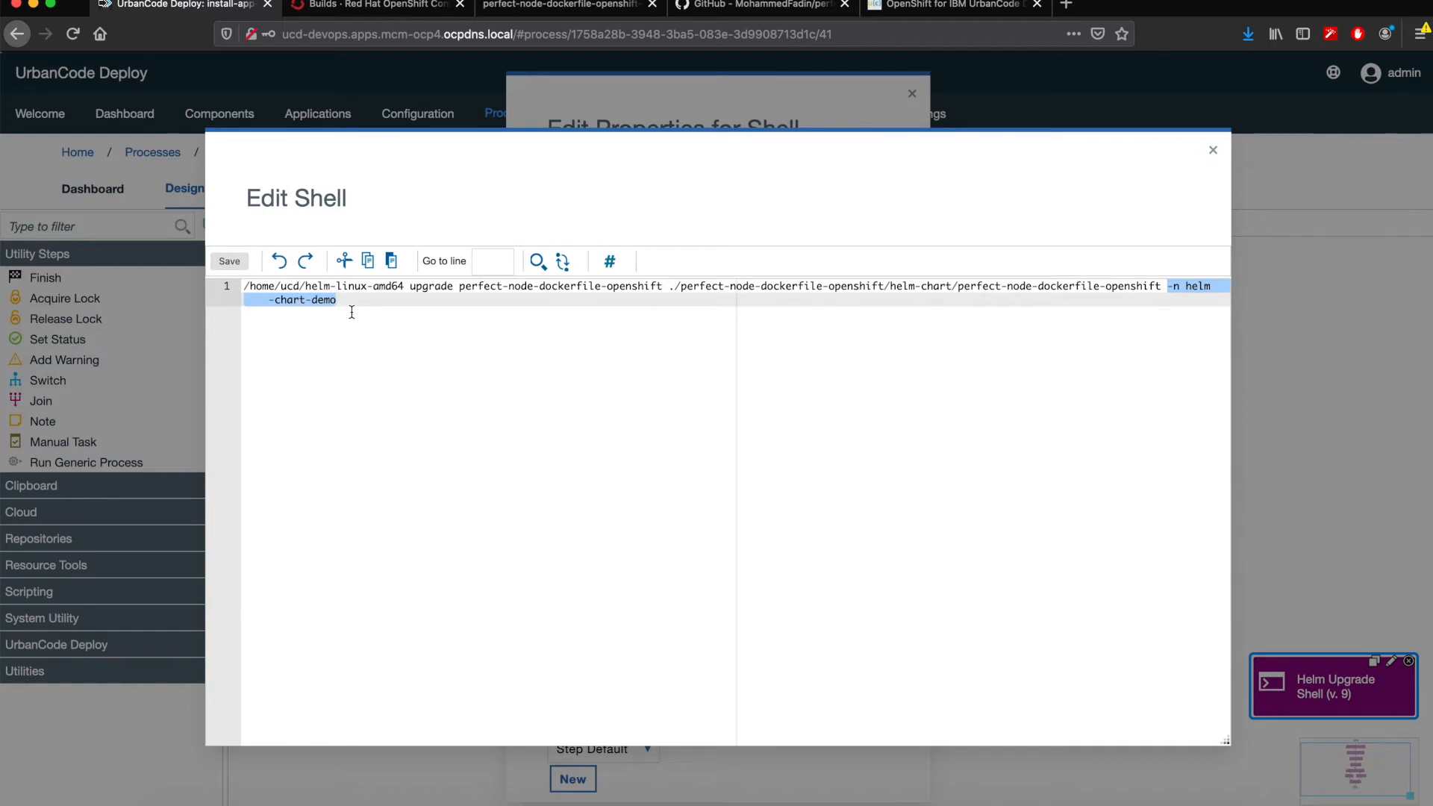
left_click(1215, 150)
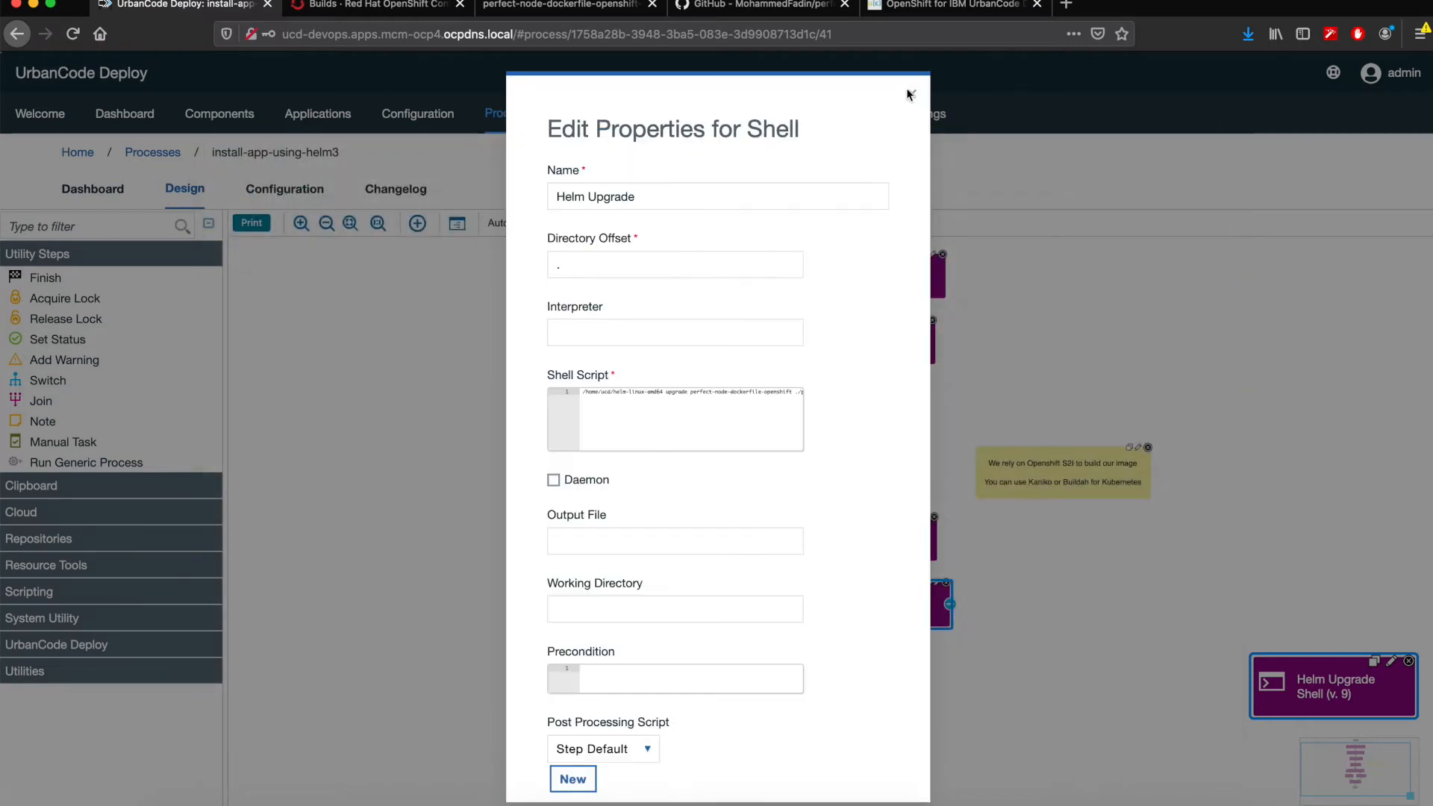
left_click(910, 94)
- Filter the available process steps by "helm"
left_click(95, 231)
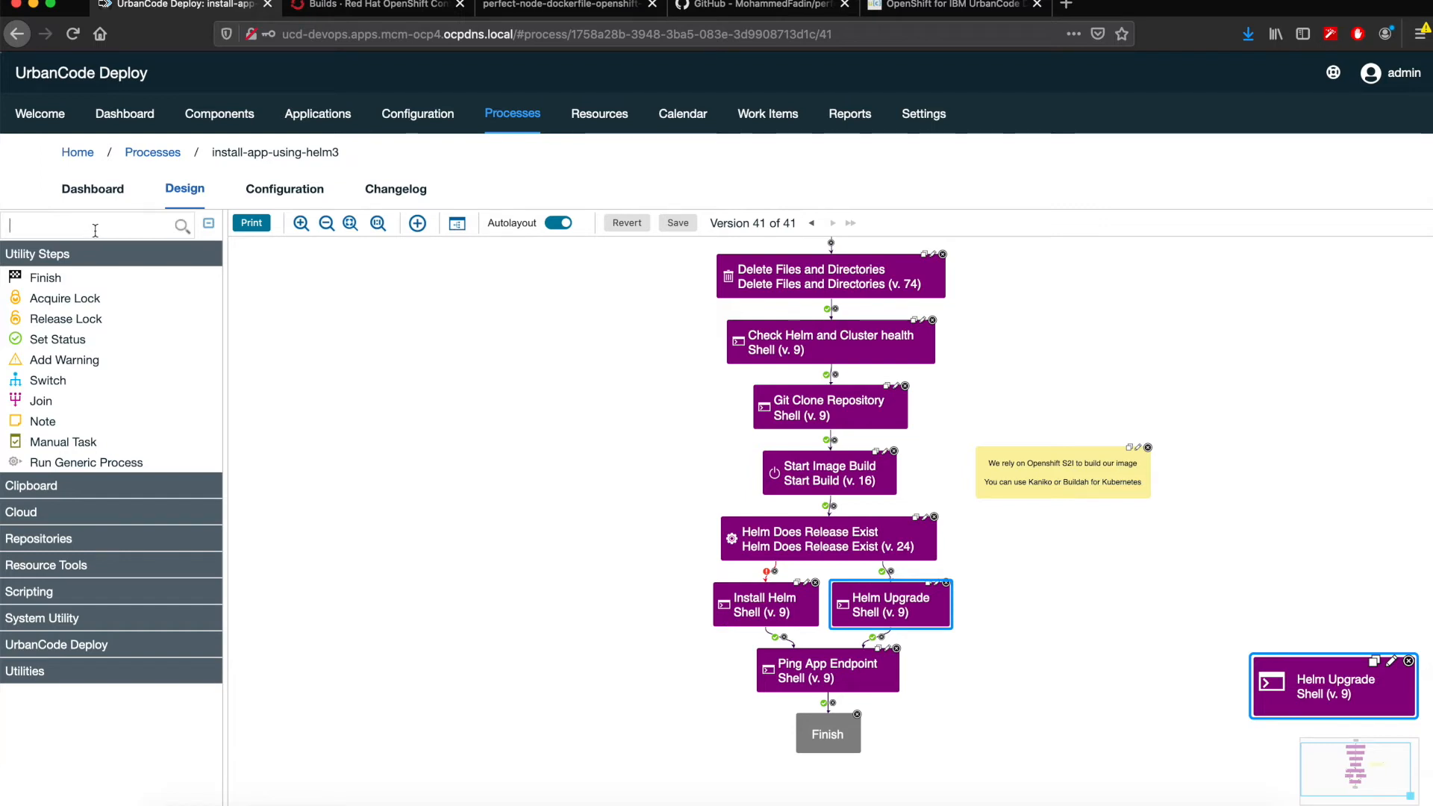
type("helm")
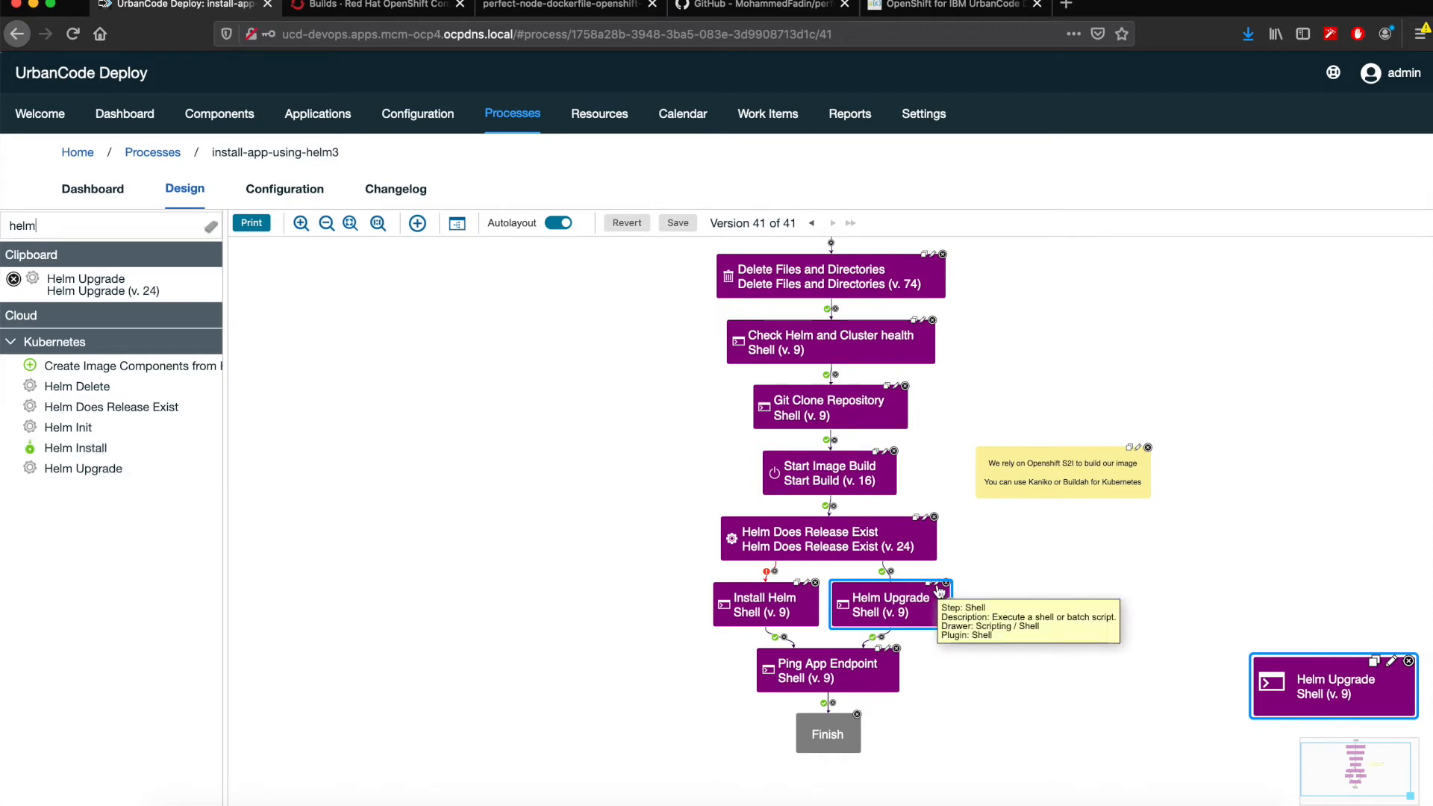
- Review the Ping App Endpoint step's shell script, highlighting the URL passed to curl, and close it without saving
left_click_drag(1028, 673, 1017, 625)
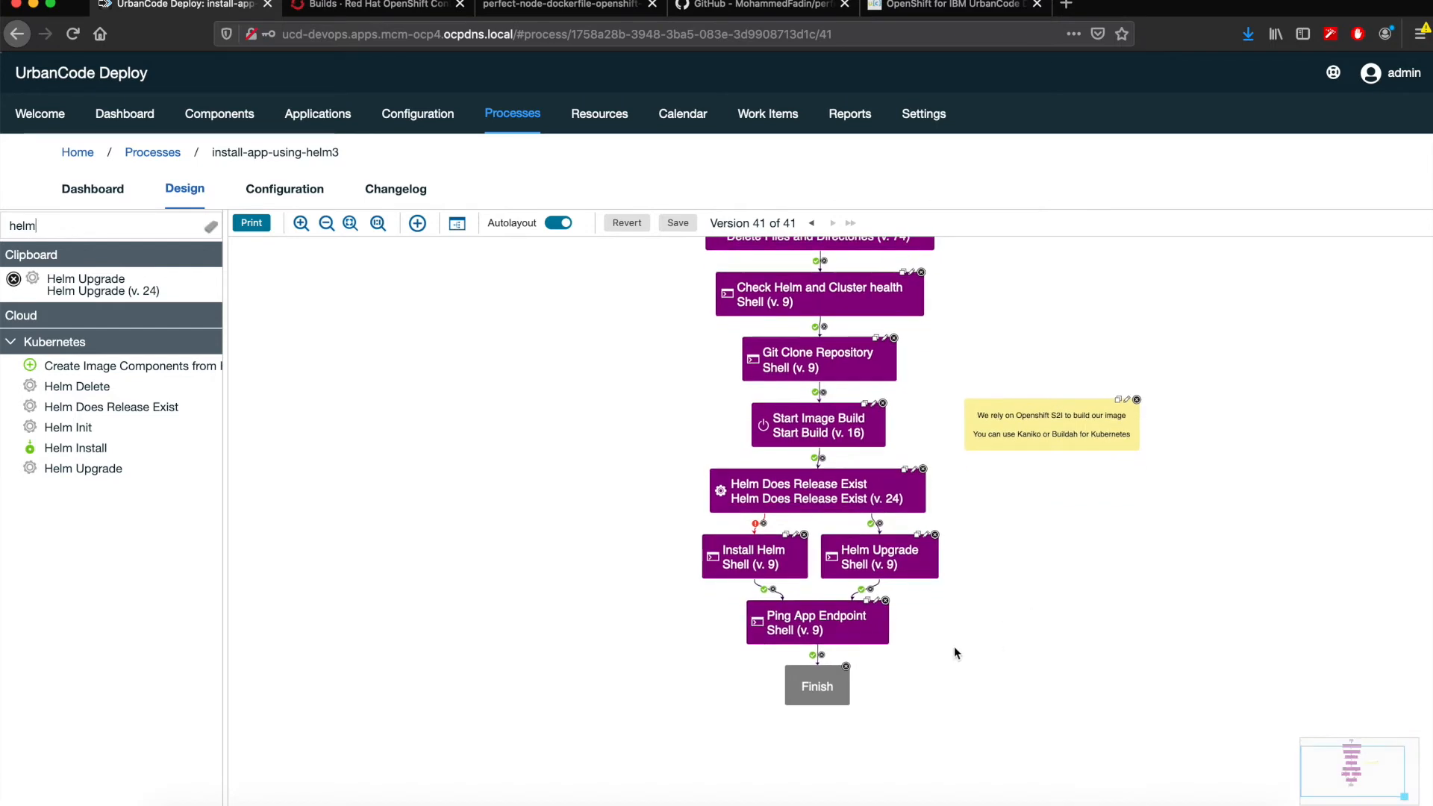
left_click(836, 624)
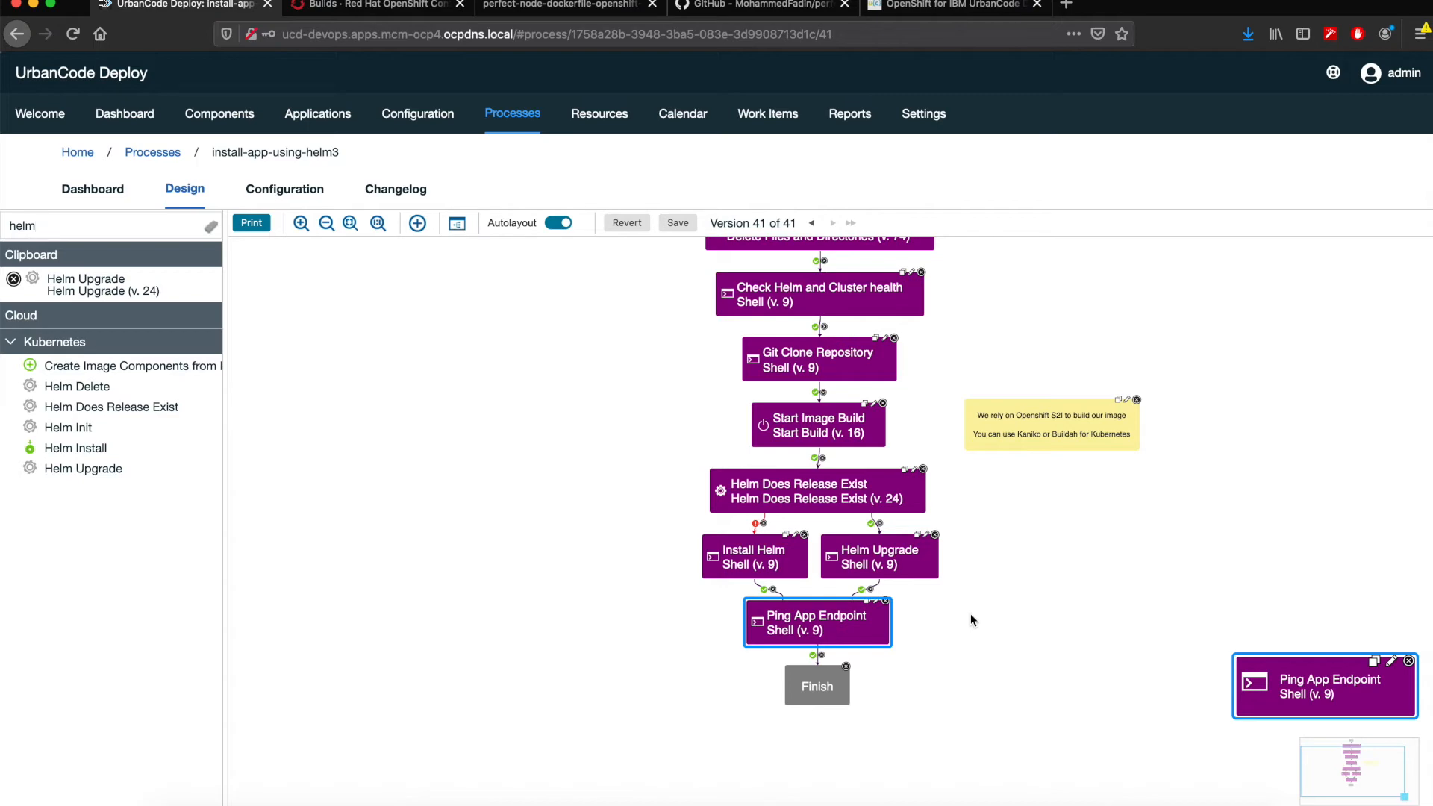
left_click(875, 601)
left_click(697, 403)
left_click_drag(793, 286, 276, 287)
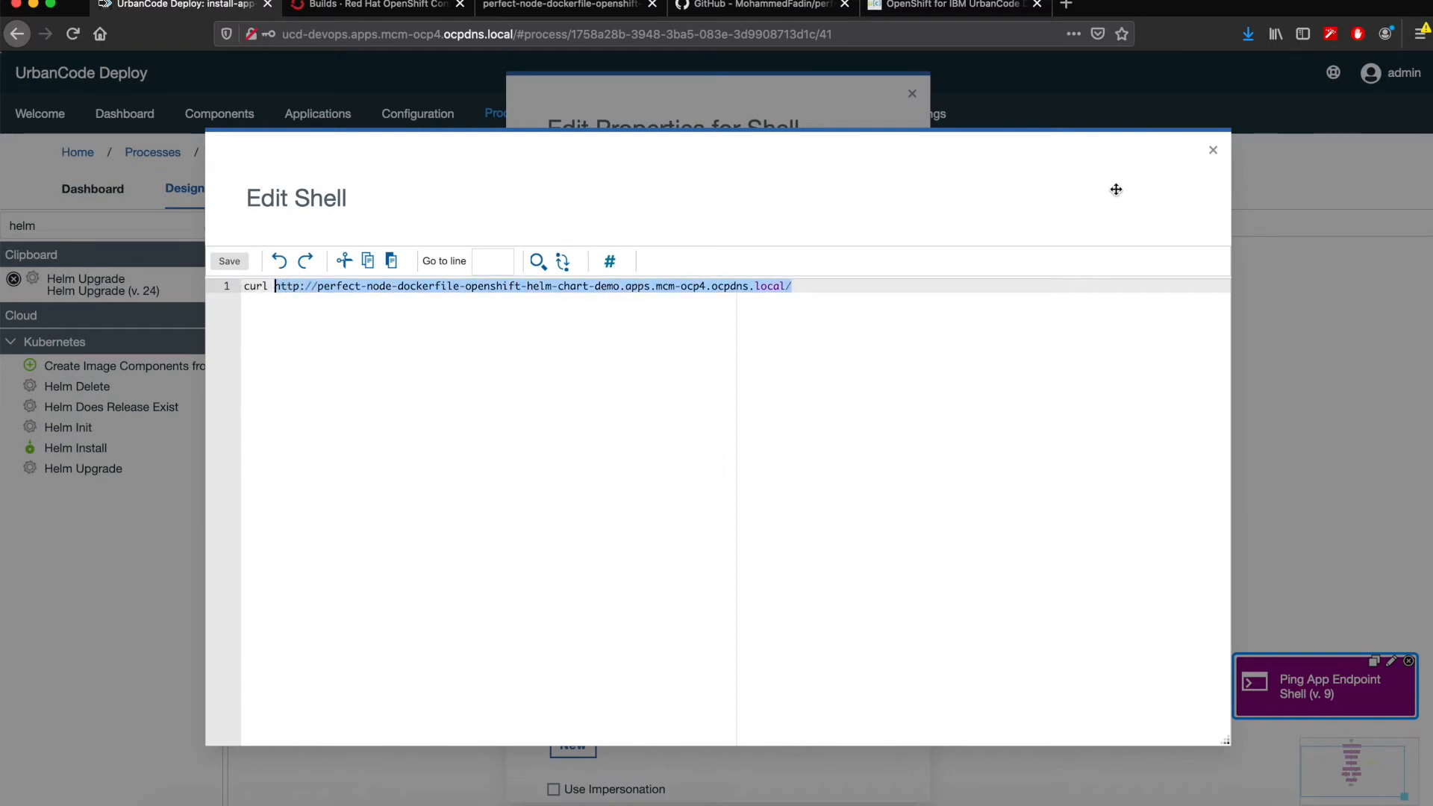
left_click(1213, 150)
left_click(912, 94)
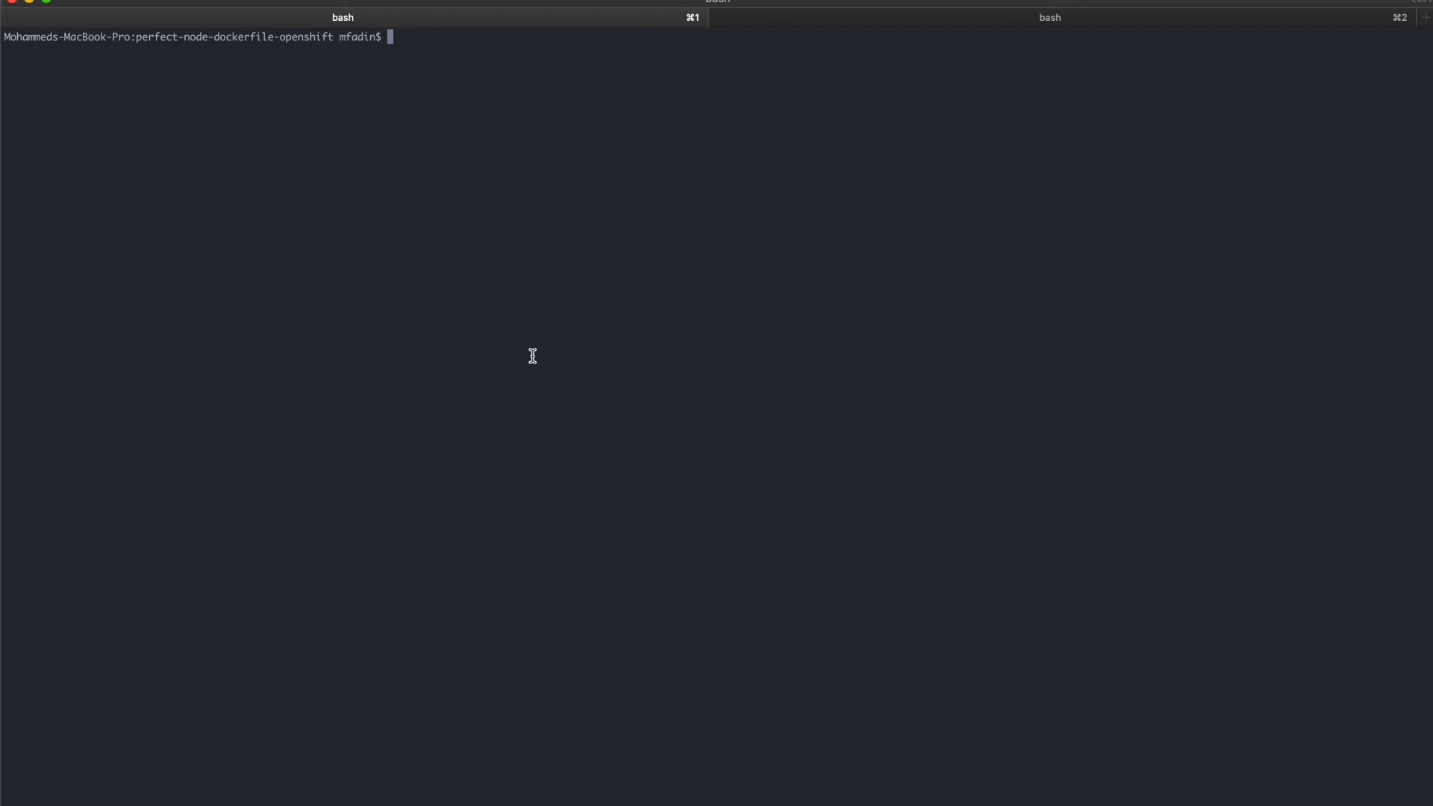
- In the terminal, edit app.js with vi to set the version in the res.write greeting to v9, and save the file
type("vi app.js")
key("Return")
key("j")
key("j")
key("j")
key("j")
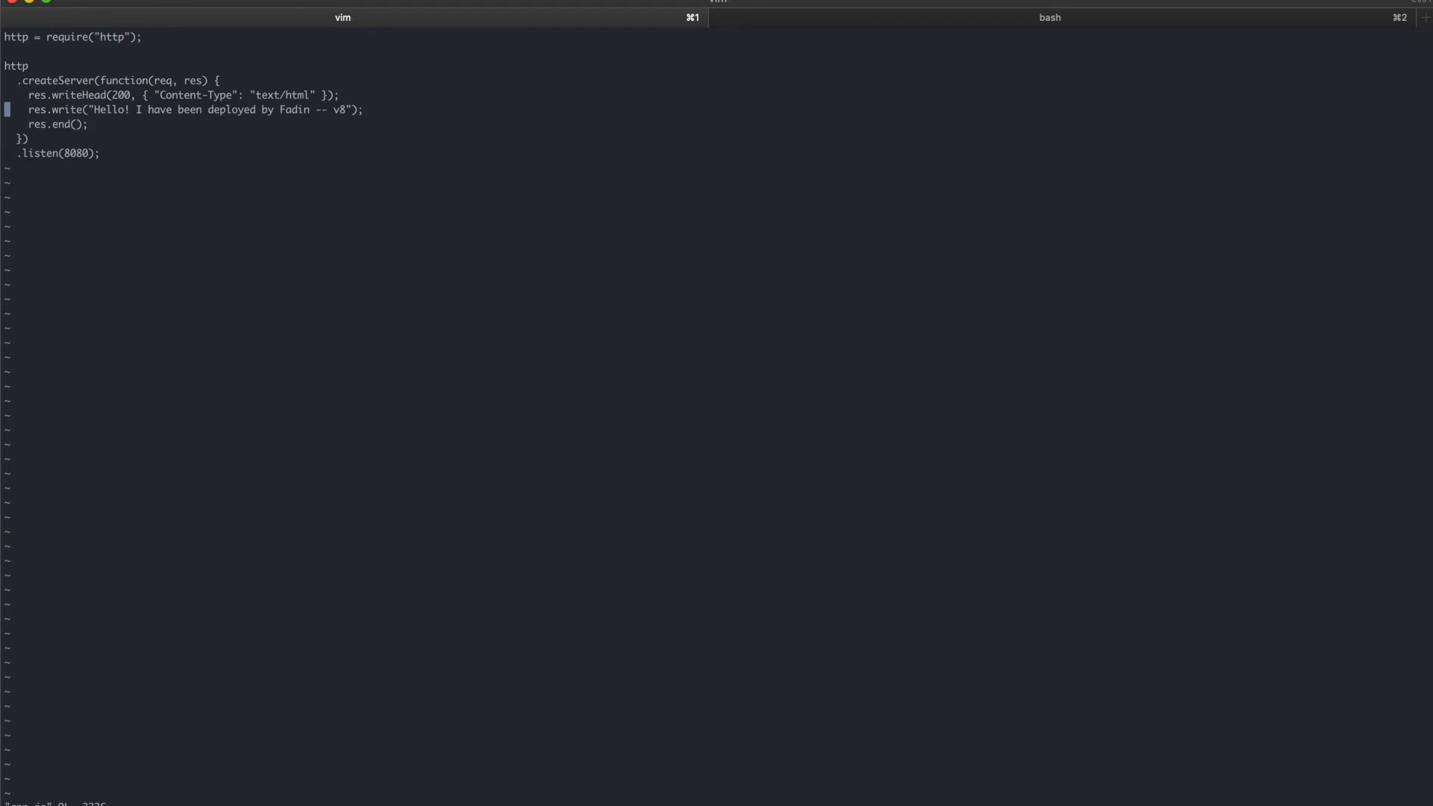
key("$")
key("h")
key("h")
key("i")
key("Right")
key("Left")
key("BackSpace")
type("9")
key("Escape")
type(":wq")
key("Return")
- Check the repository's status with git status and stage all changes with git add
type("git")
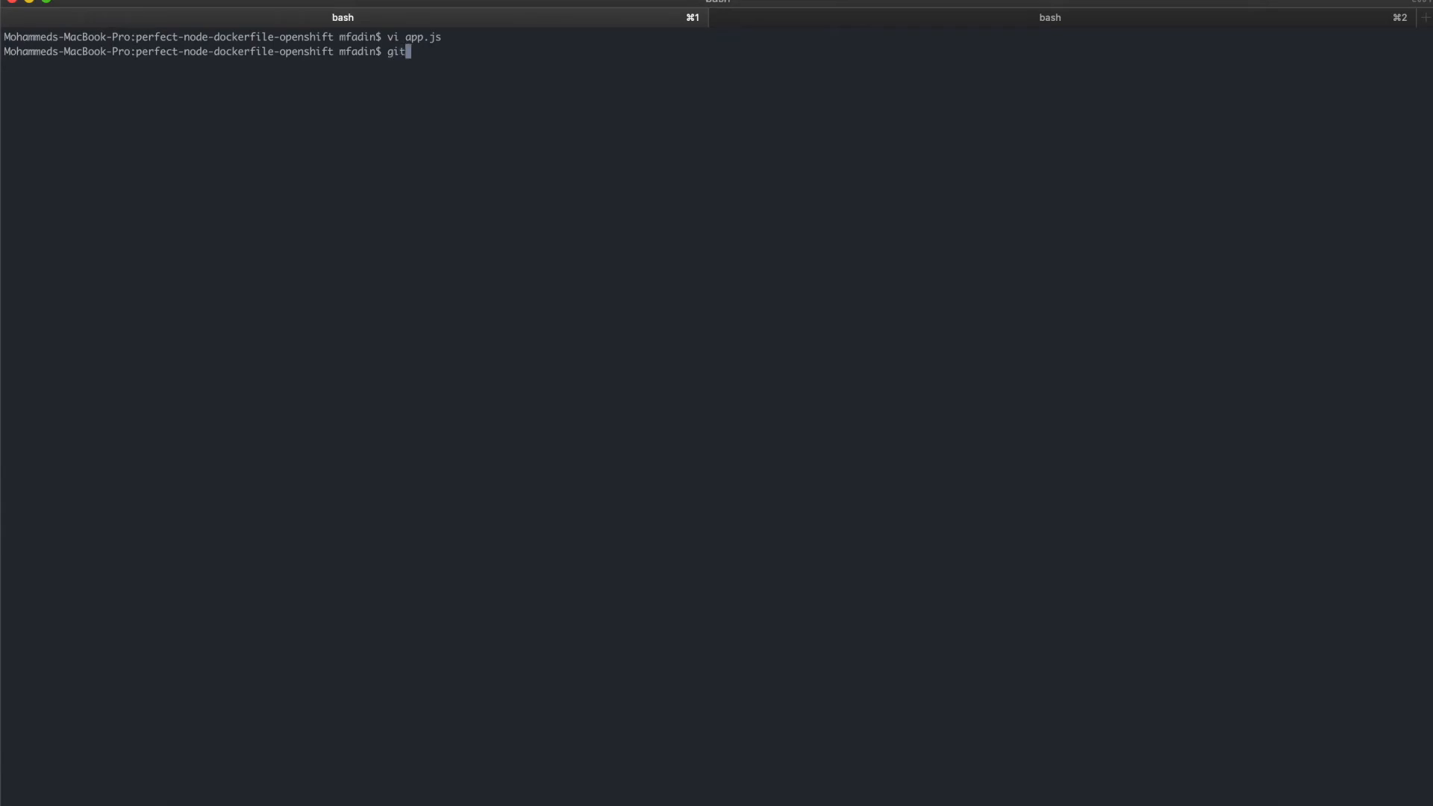
type(" status")
key("Return")
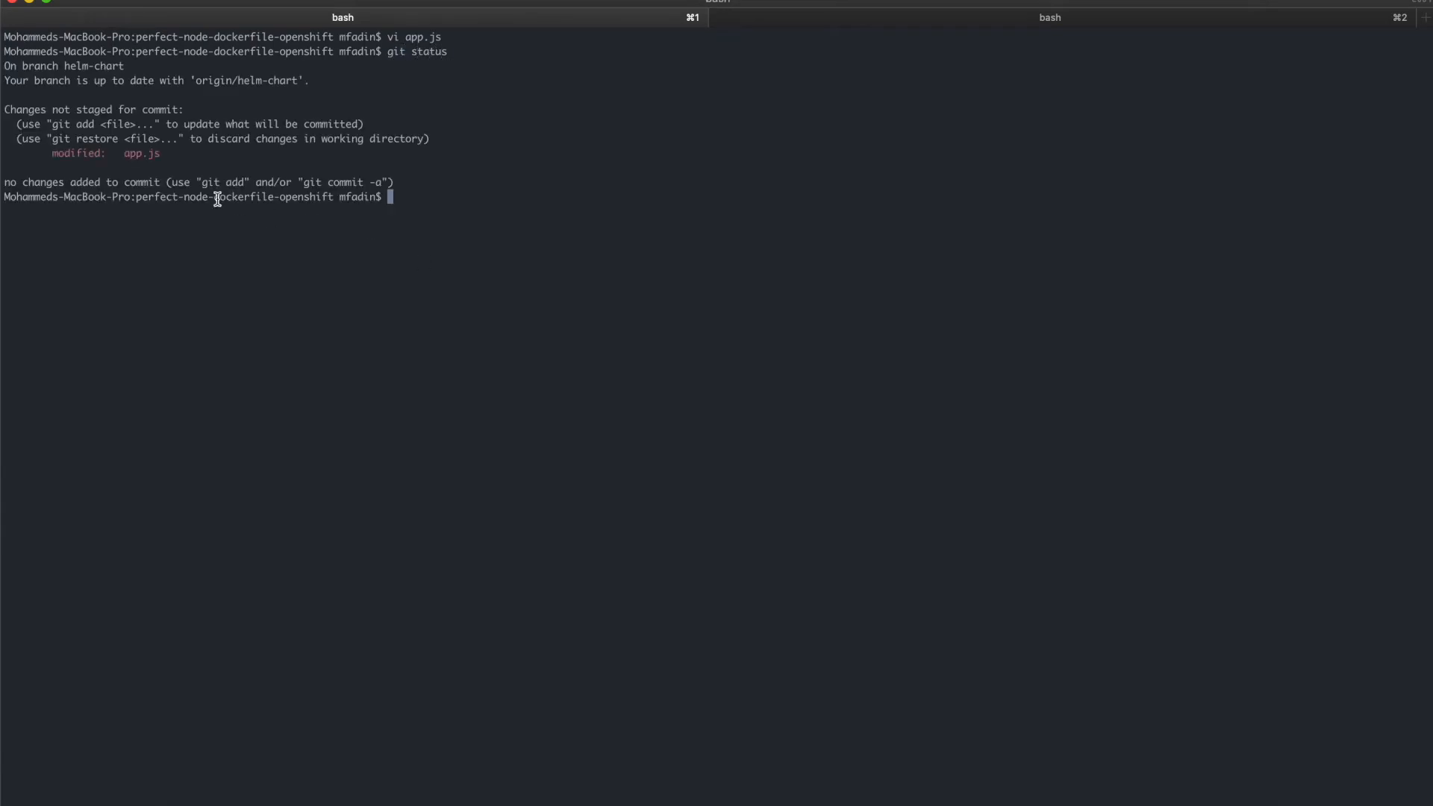
type("git add .")
key("Return")
- Commit the staged change with the message "IMP version change"
type("git commit")
key("BackSpace")
key("BackSpace")
key("BackSpace")
key("BackSpace")
key("BackSpace")
type("ommit -m ")
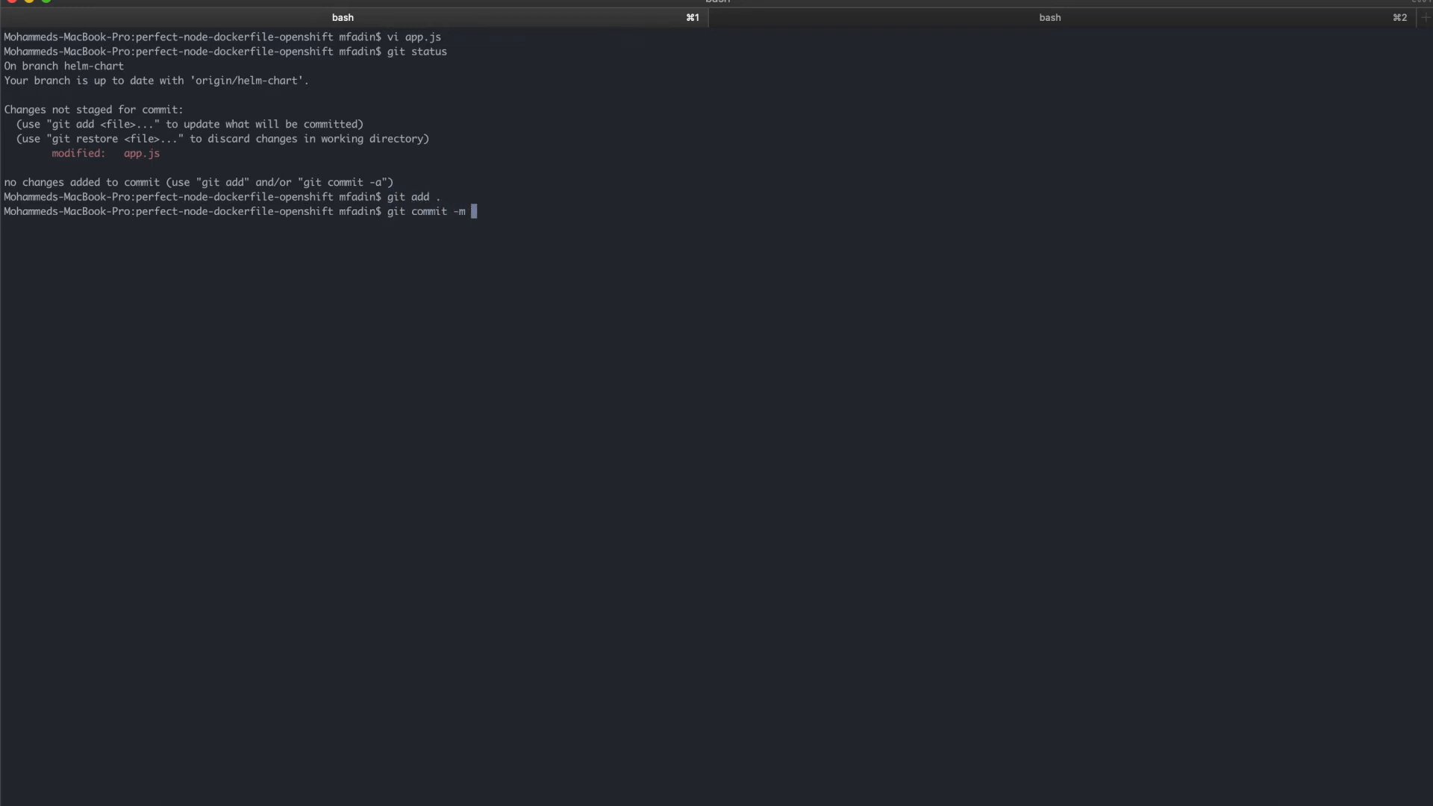
type("\"ADD")
key("BackSpace")
key("BackSpace")
key("BackSpace")
type("IMP version change")
key("BackSpace")
key("Return")
- Push the commit to the remote repository with git push
type("git p")
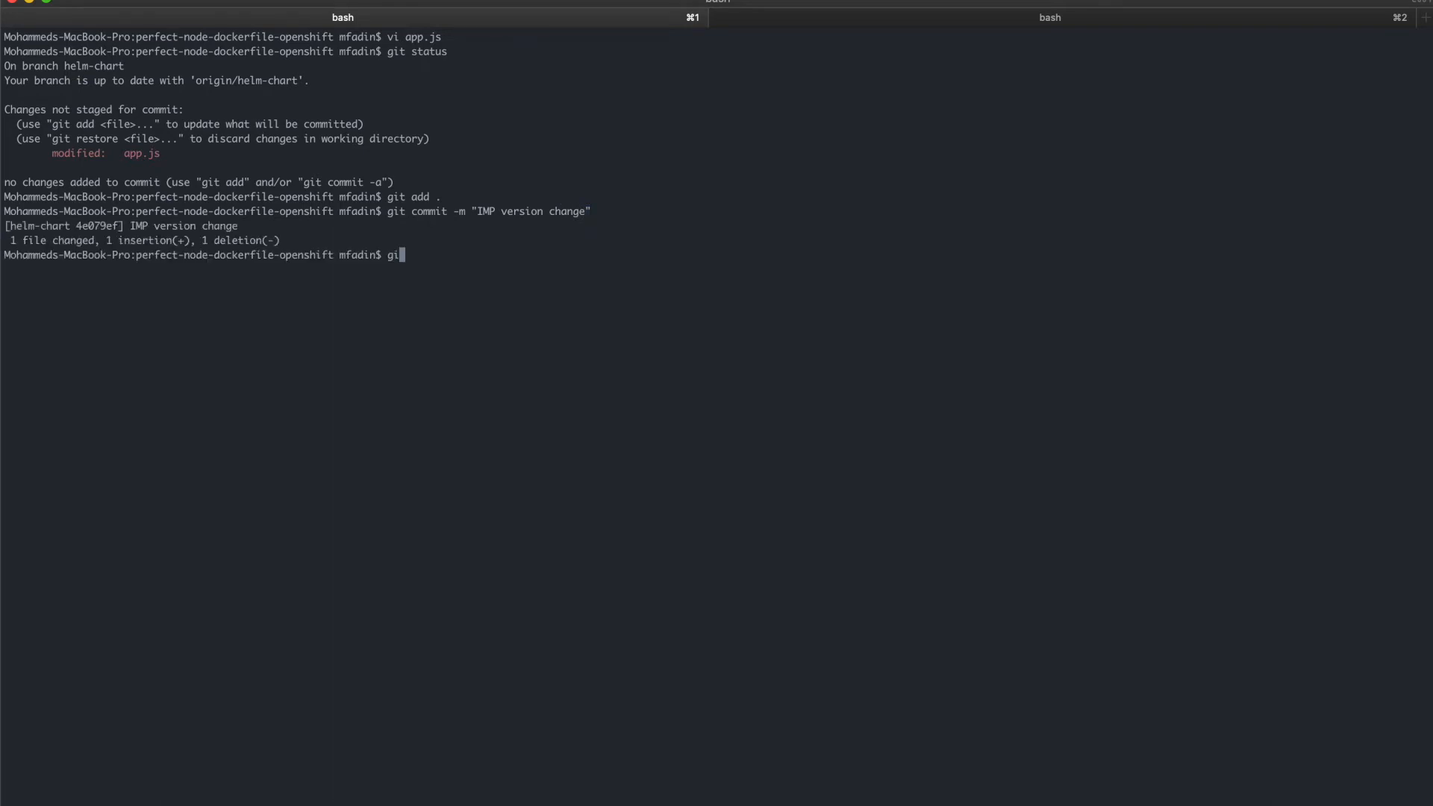
type("ush")
key("Return")
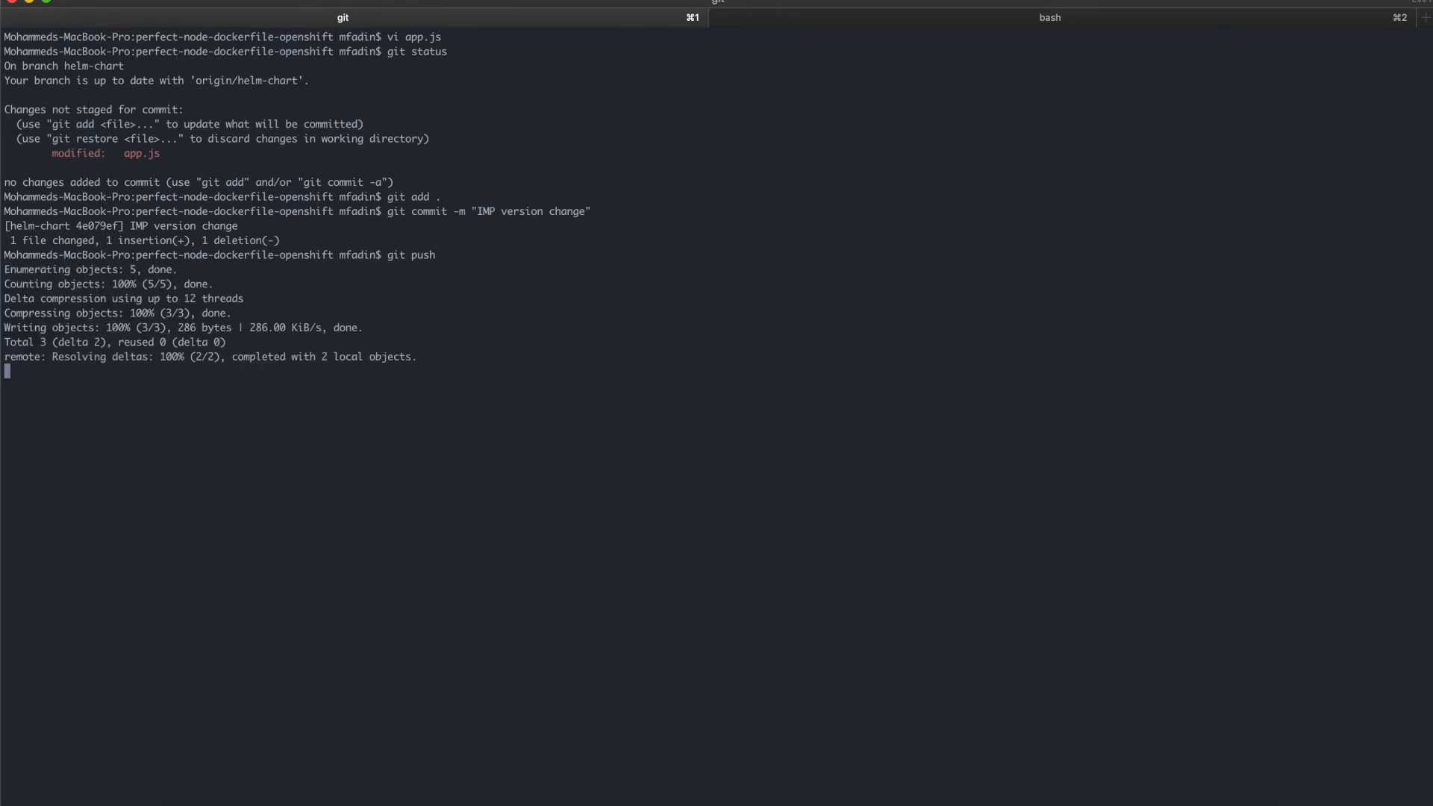
- Switch to UrbanCode Deploy and run the install-app-using-helm3 process on the already selected agent resource
key("super+Tab")
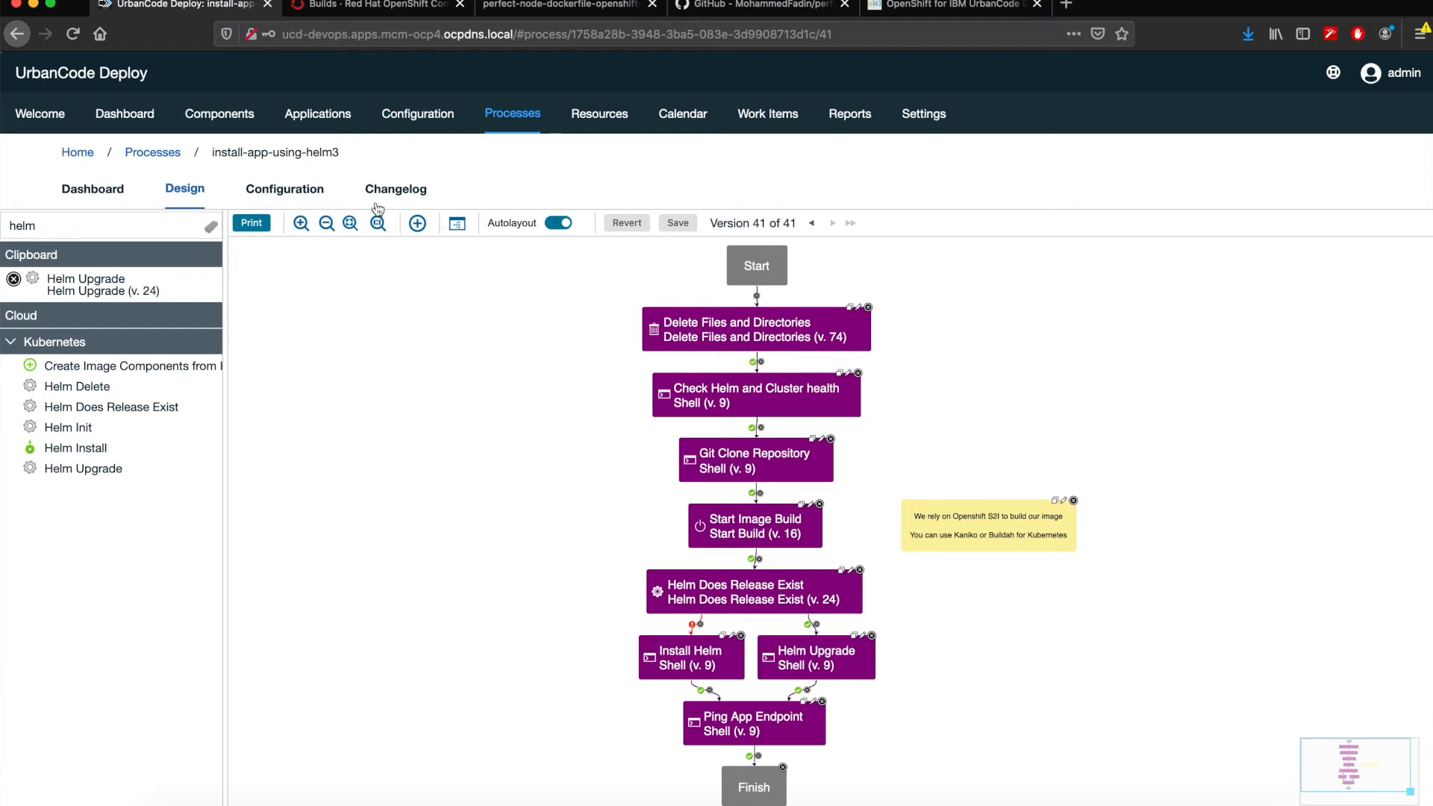
left_click(113, 193)
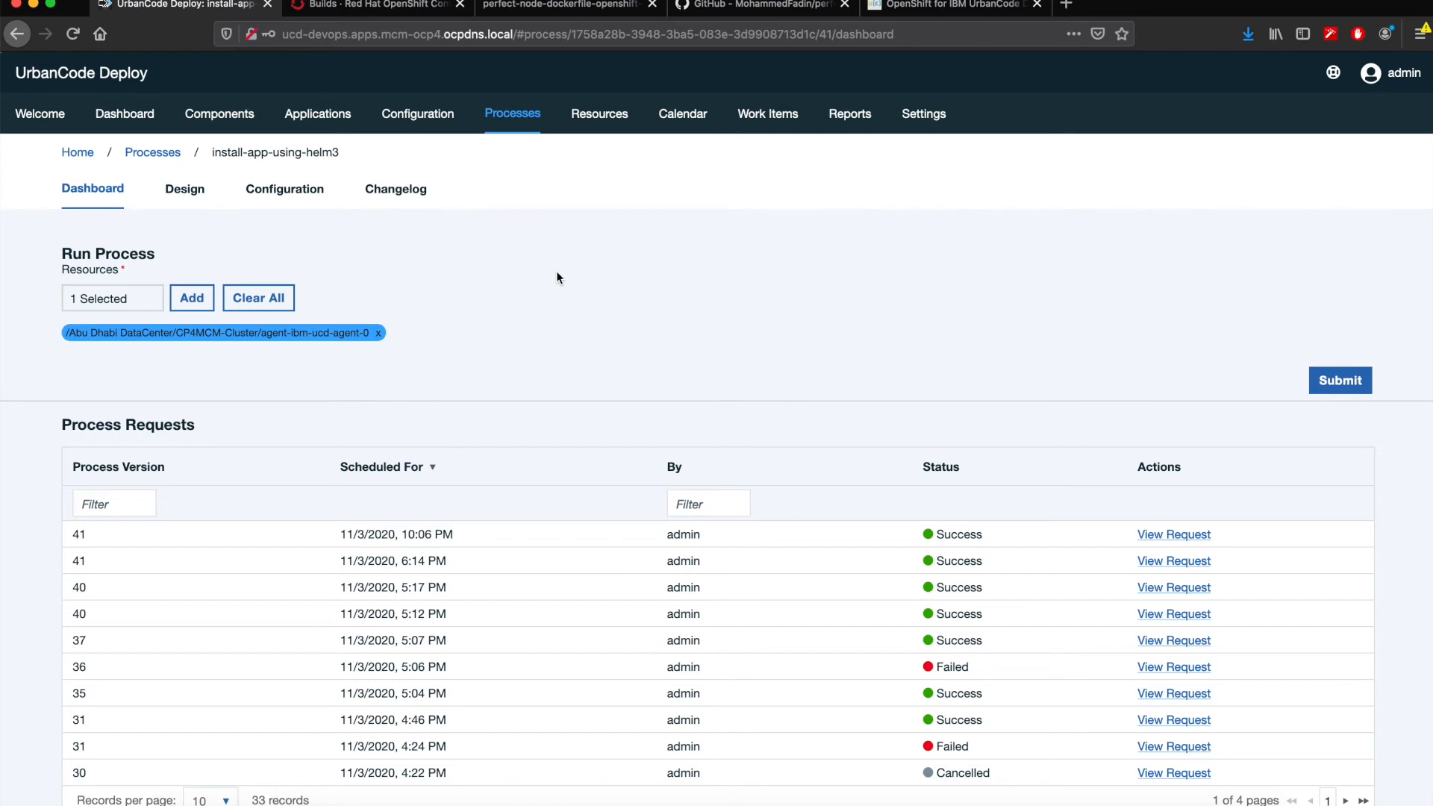
left_click(1371, 387)
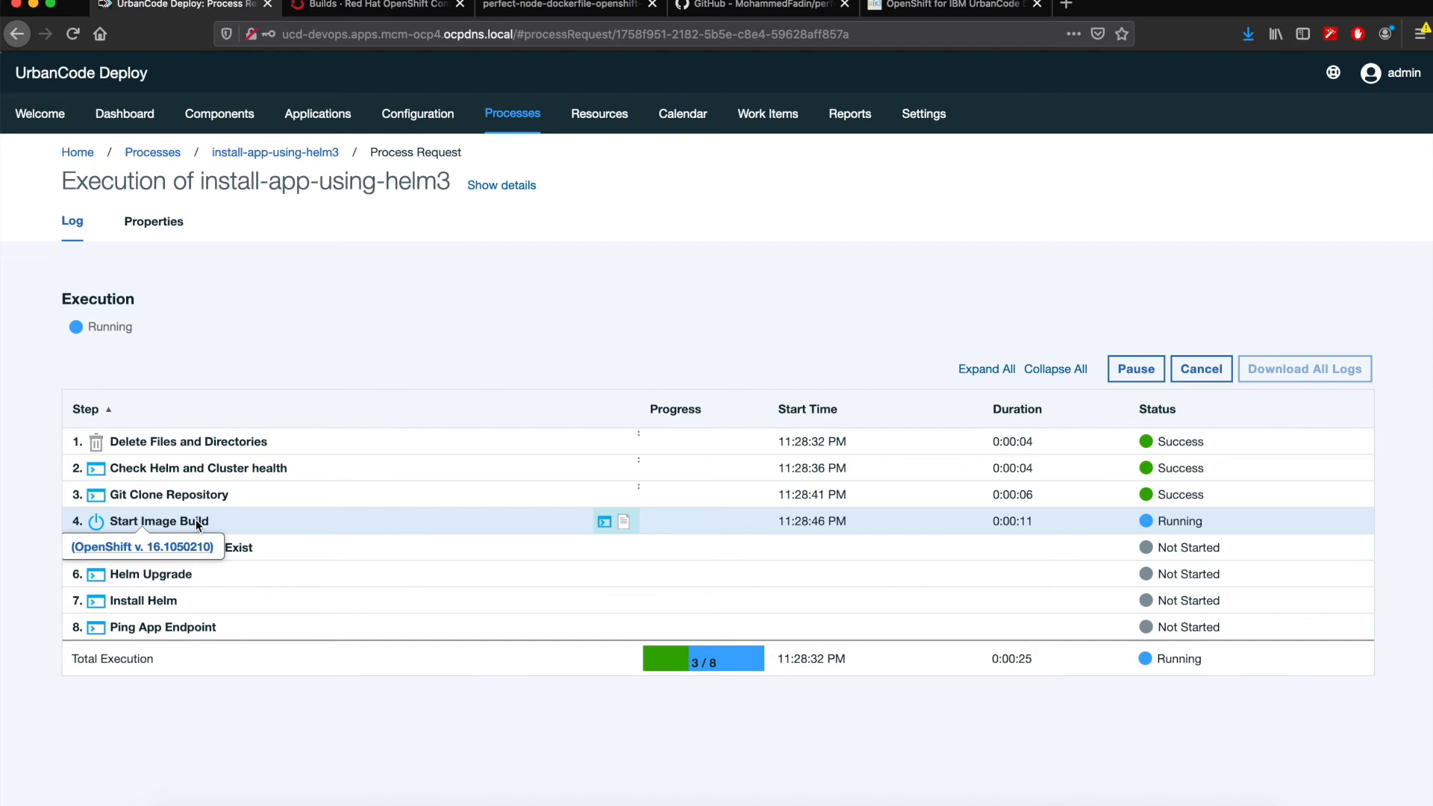
- Inspect the Start Image Build output log, highlighting the start-build operation line and the oc start-build --names command
left_click(599, 521)
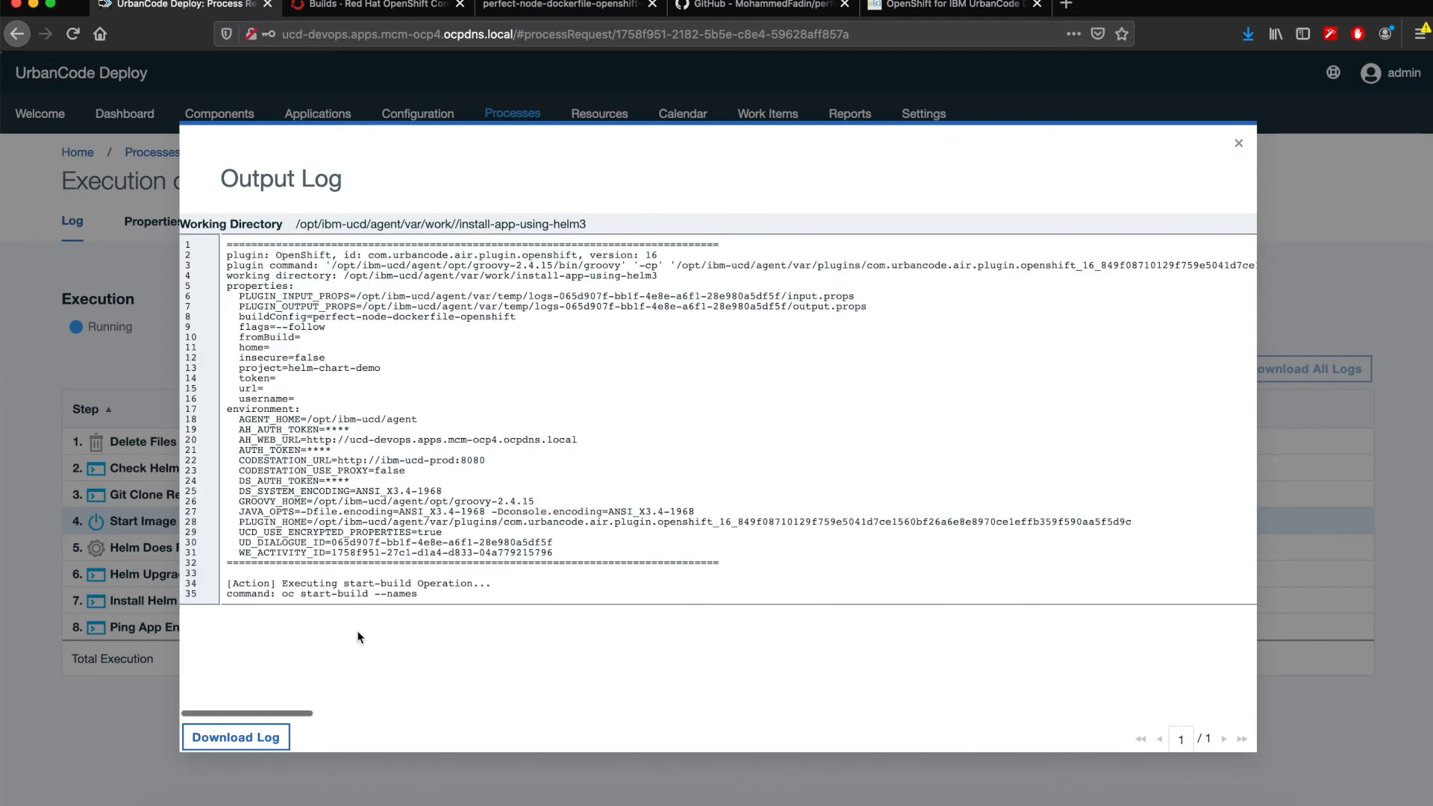
left_click_drag(282, 583, 505, 584)
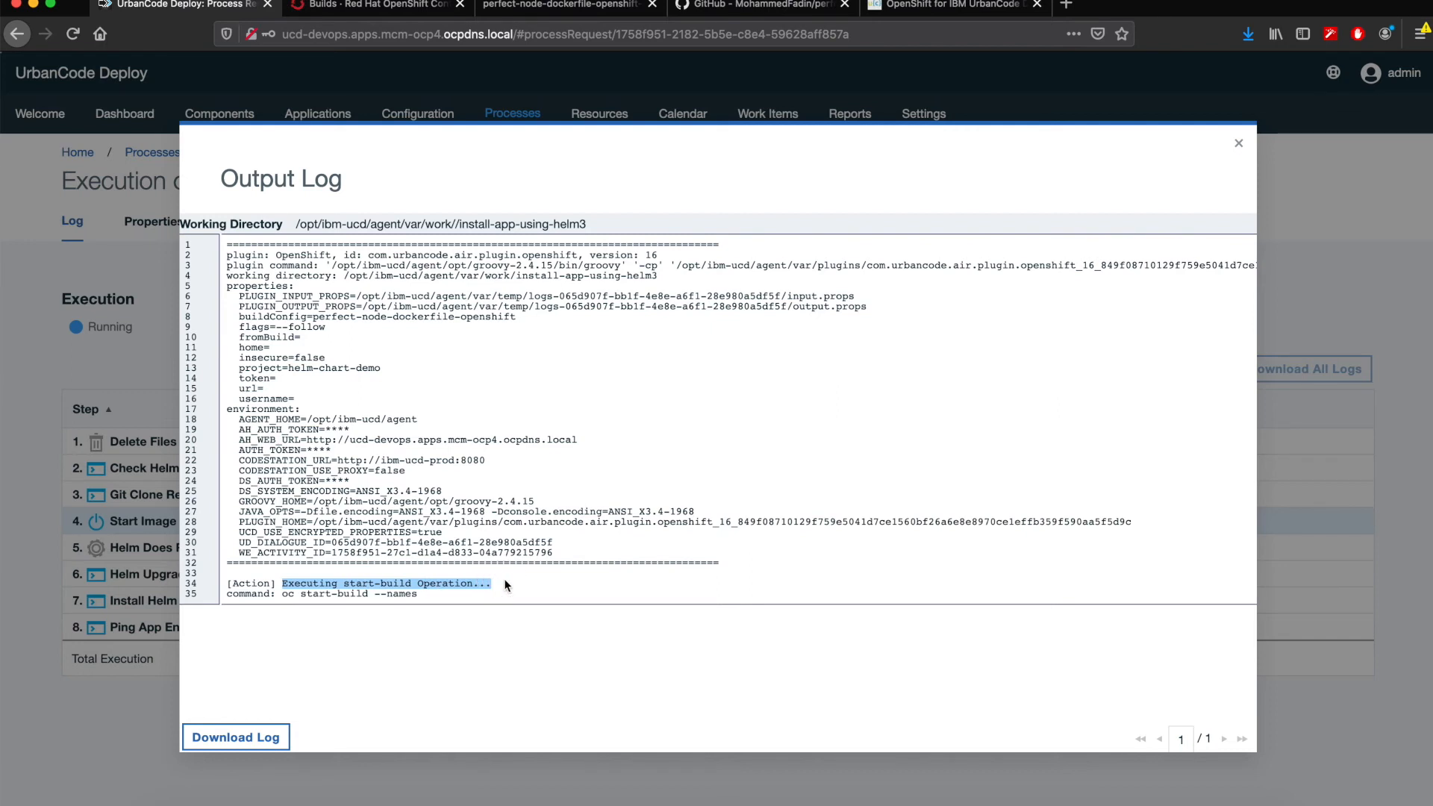
left_click(504, 585)
left_click_drag(277, 592, 432, 595)
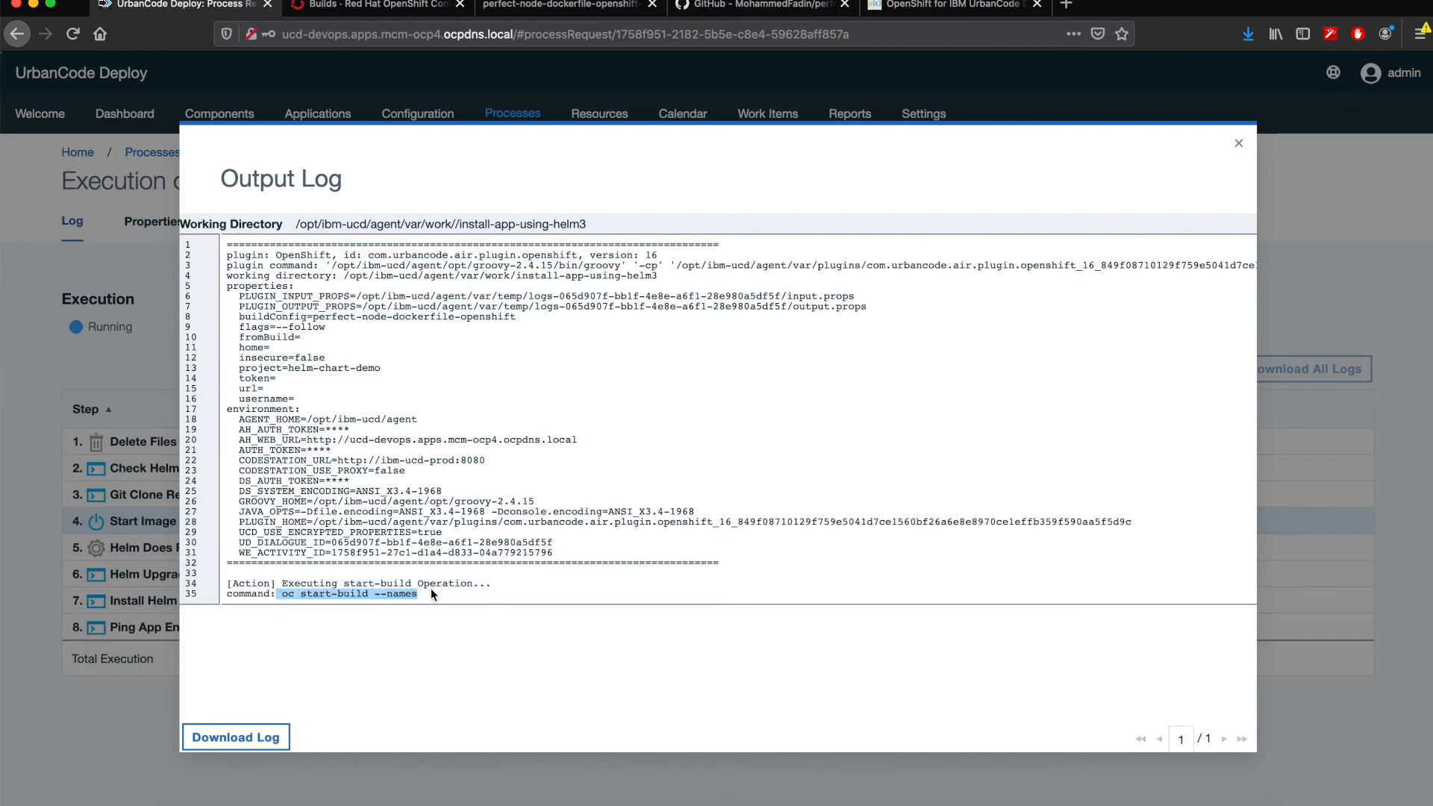
- Switch to the OpenShift console and examine the logs of the running build perfect-node-dockerfile-openshift-12
left_click(337, 13)
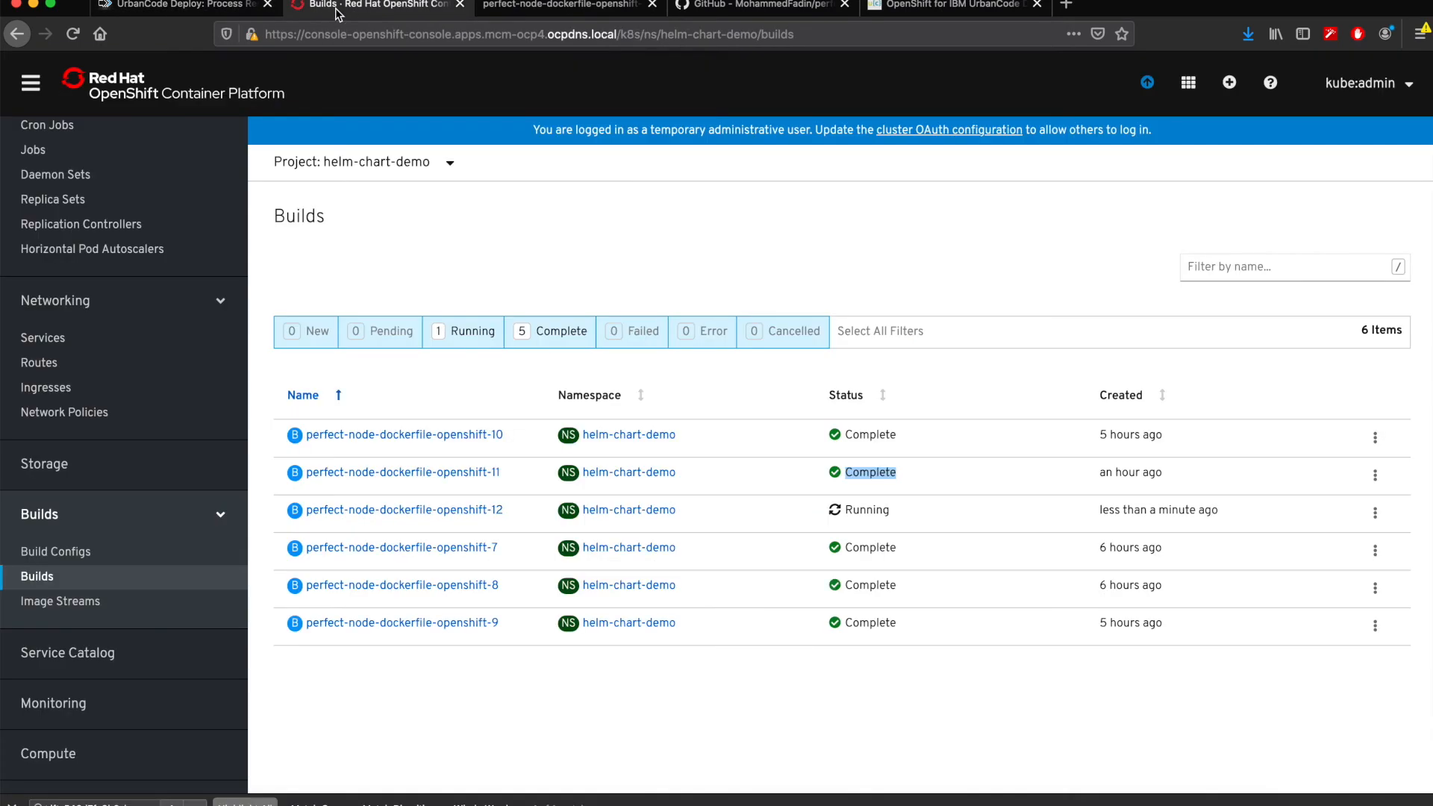
left_click(569, 244)
left_click(473, 515)
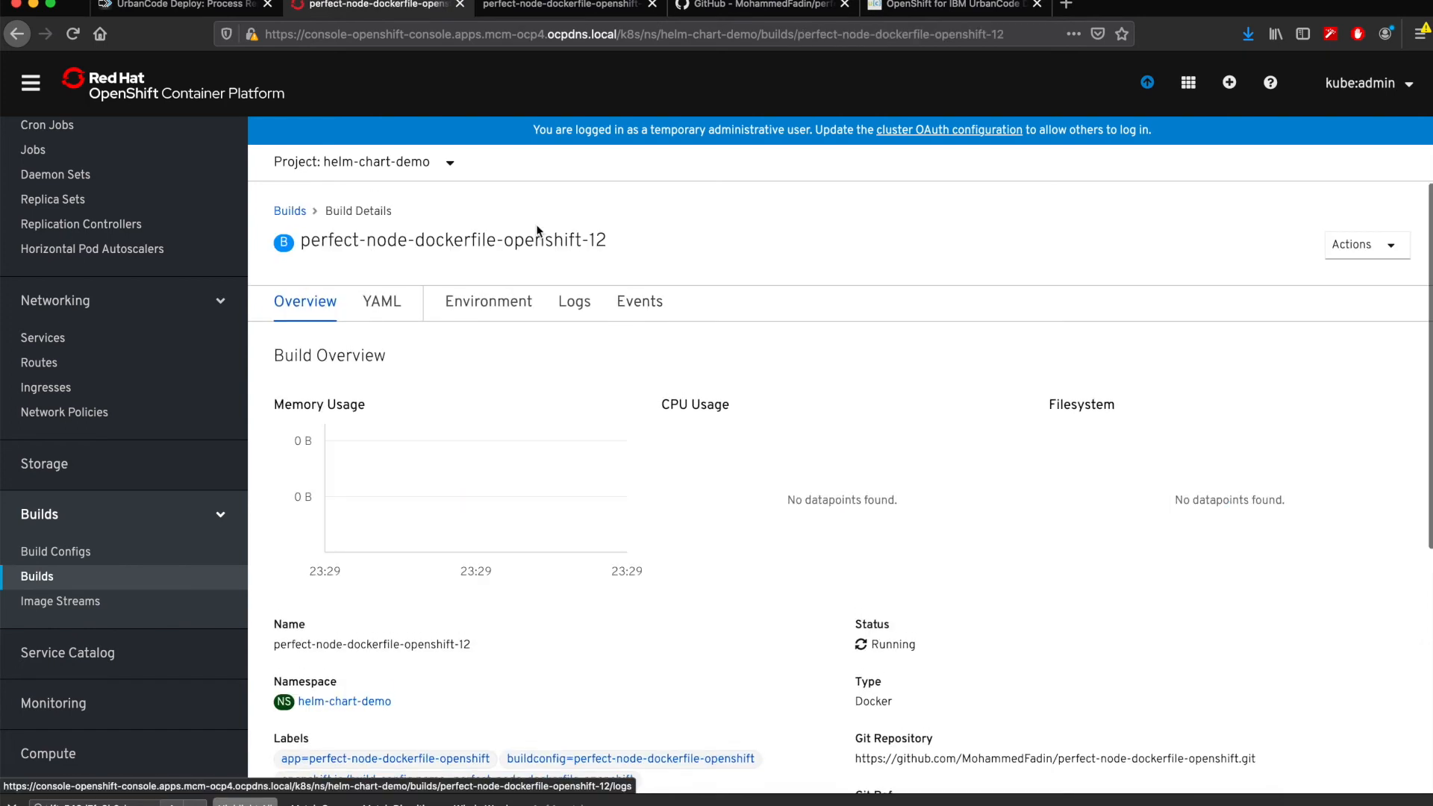
left_click(574, 302)
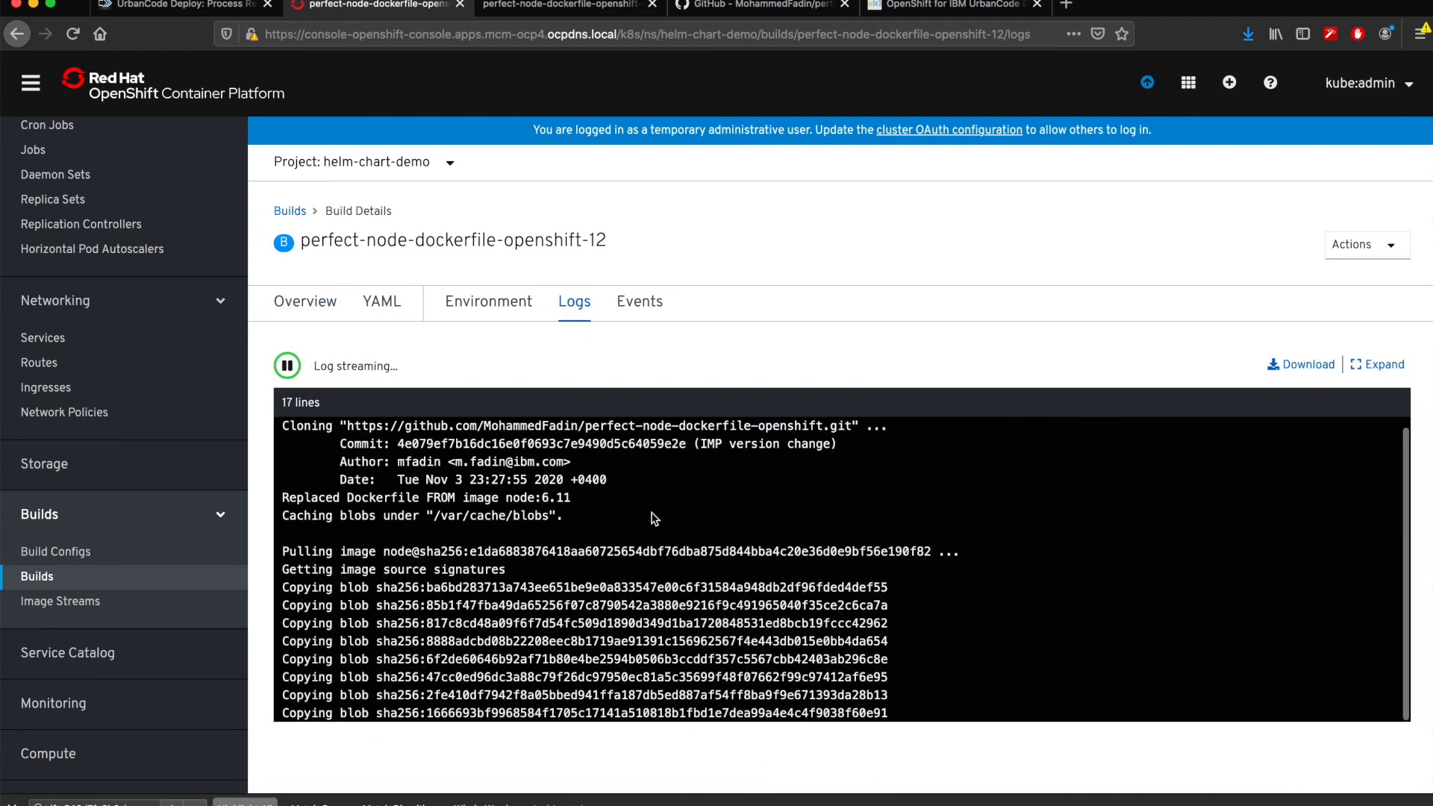
scroll(654, 519, "up", 1)
scroll(654, 518, "down", 1)
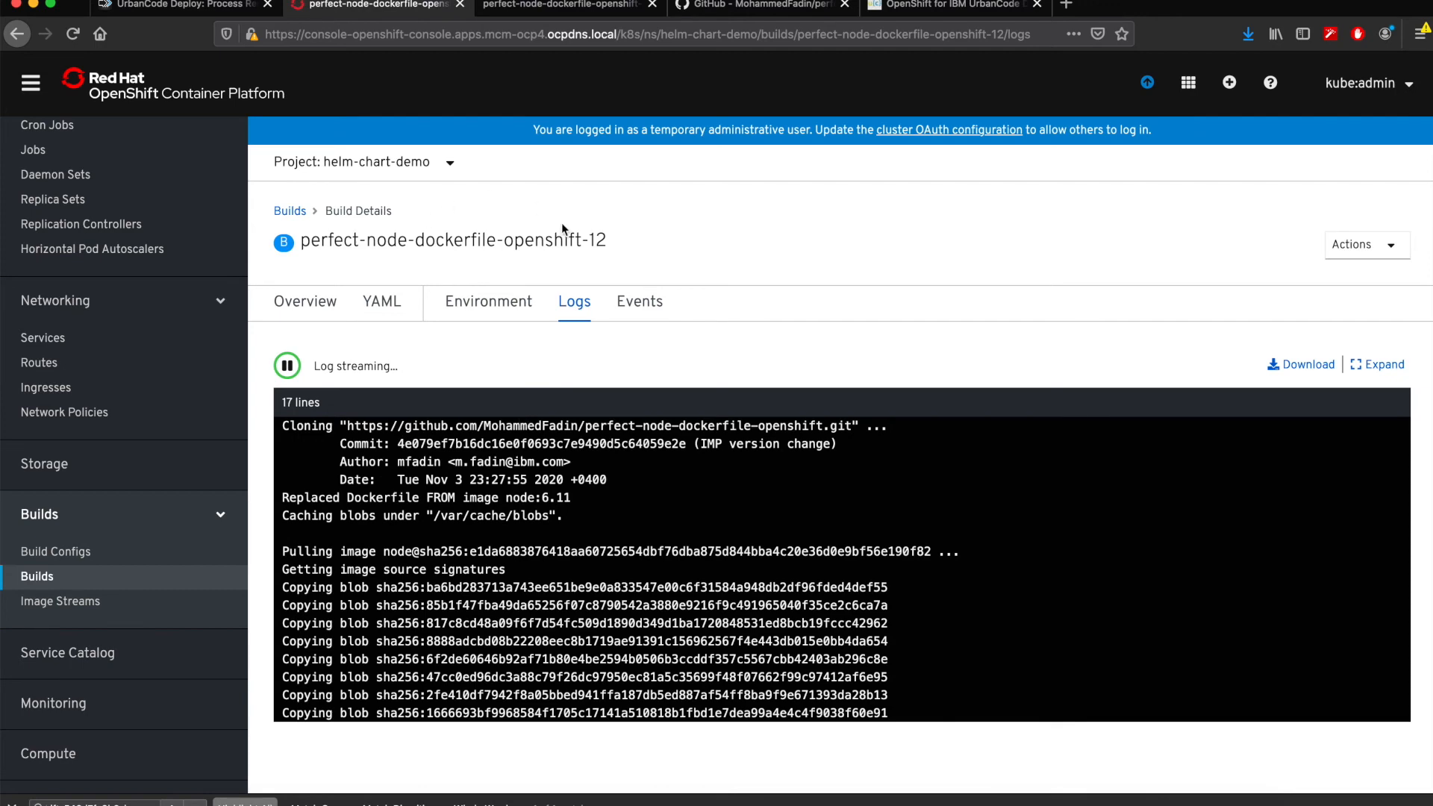
- Close the Start Image Build output log in UrbanCode Deploy, and recheck the end of the build log in OpenShift
left_click(187, 6)
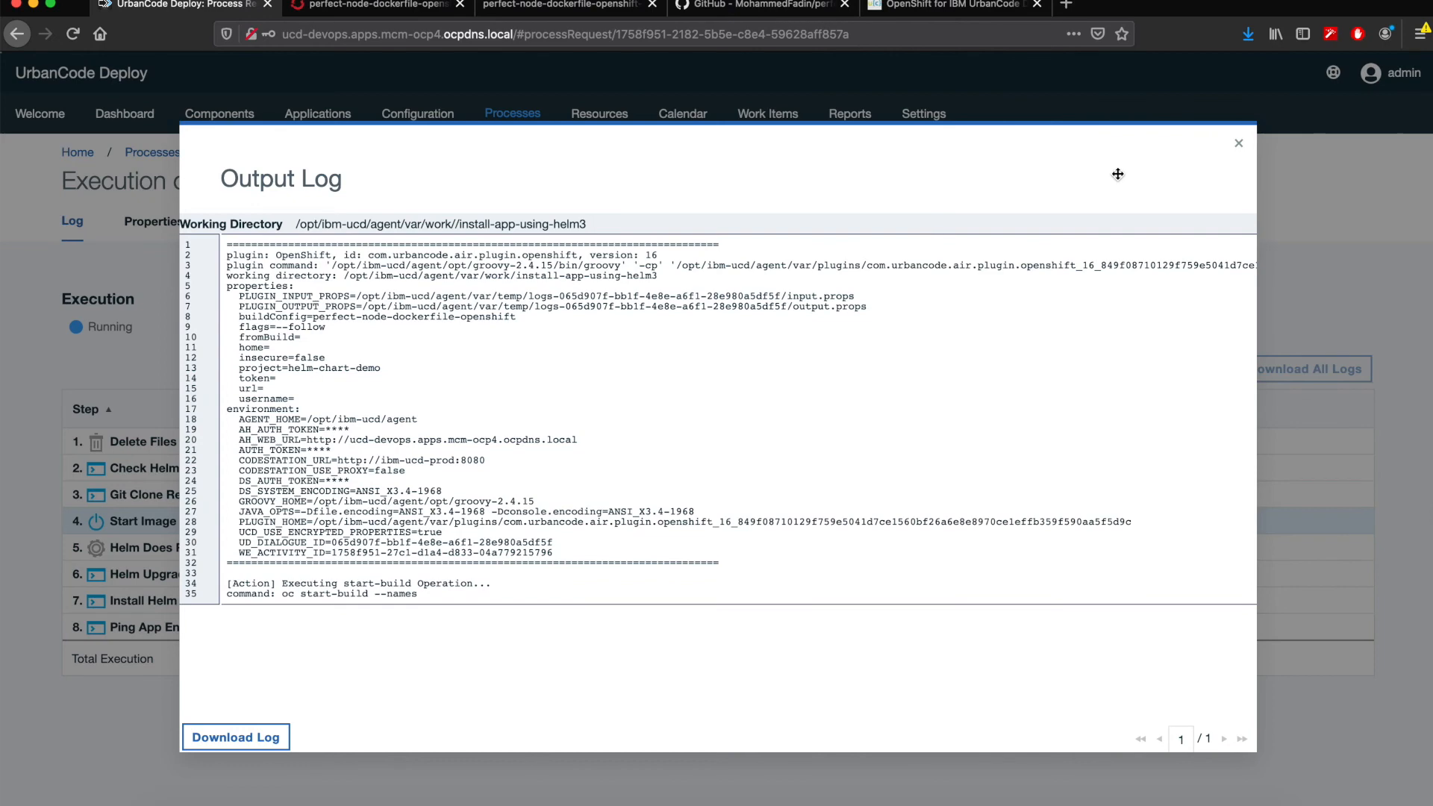
left_click(1239, 143)
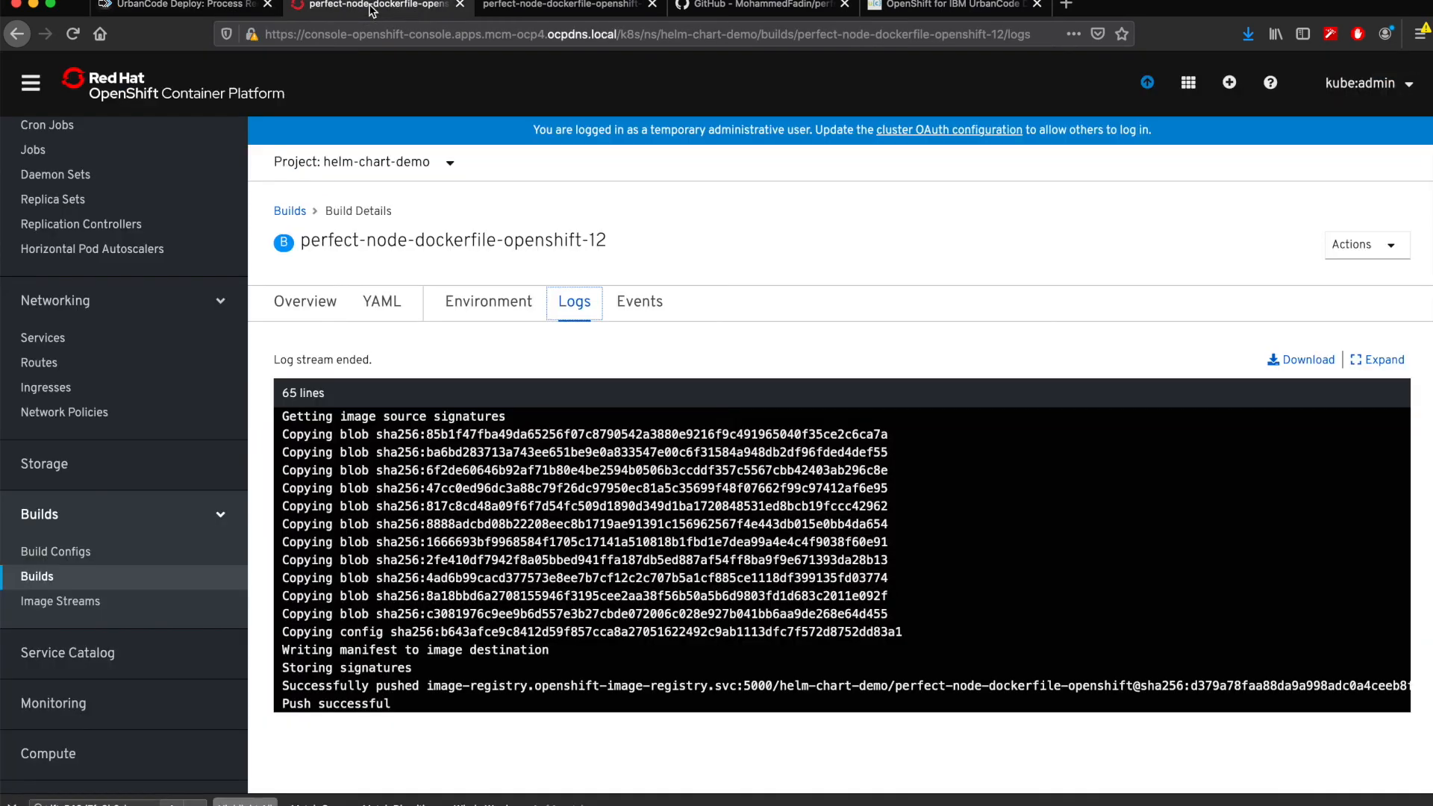
left_click(369, 6)
- Return to UrbanCode Deploy and review the Helm Does Release Exist output log, highlighting the release existence line before closing it
left_click(182, 5)
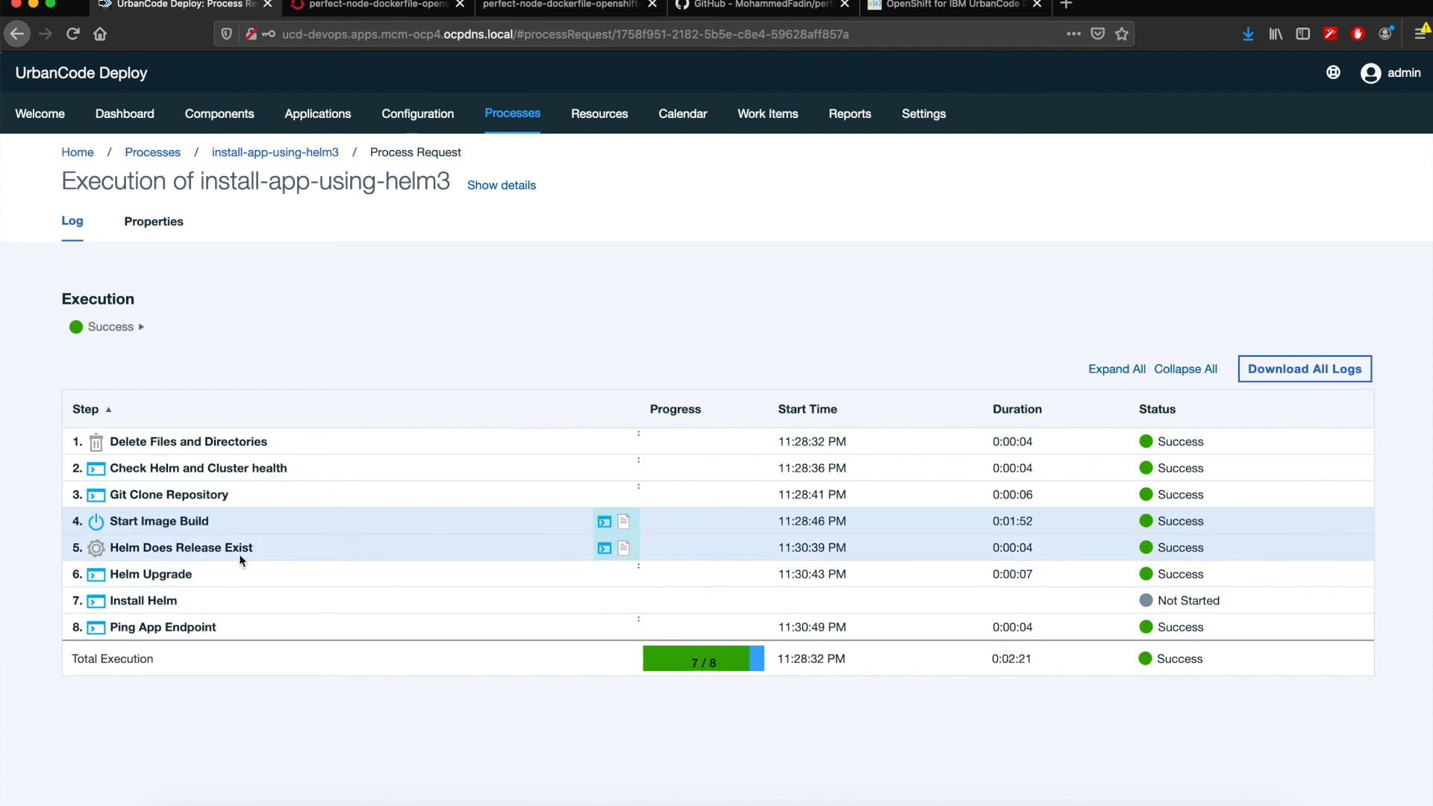
left_click(605, 548)
scroll(407, 595, "down", 1)
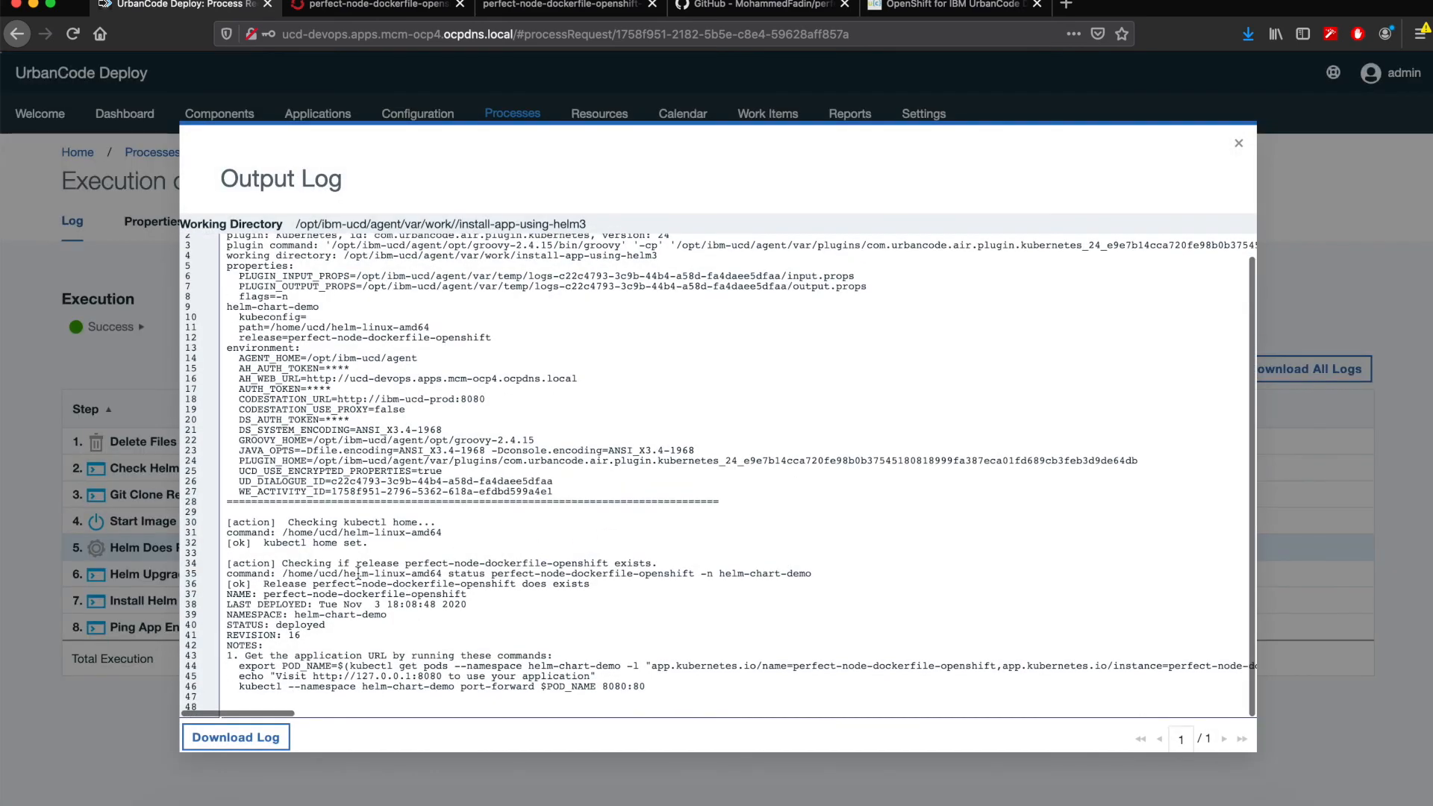
left_click_drag(267, 584, 605, 587)
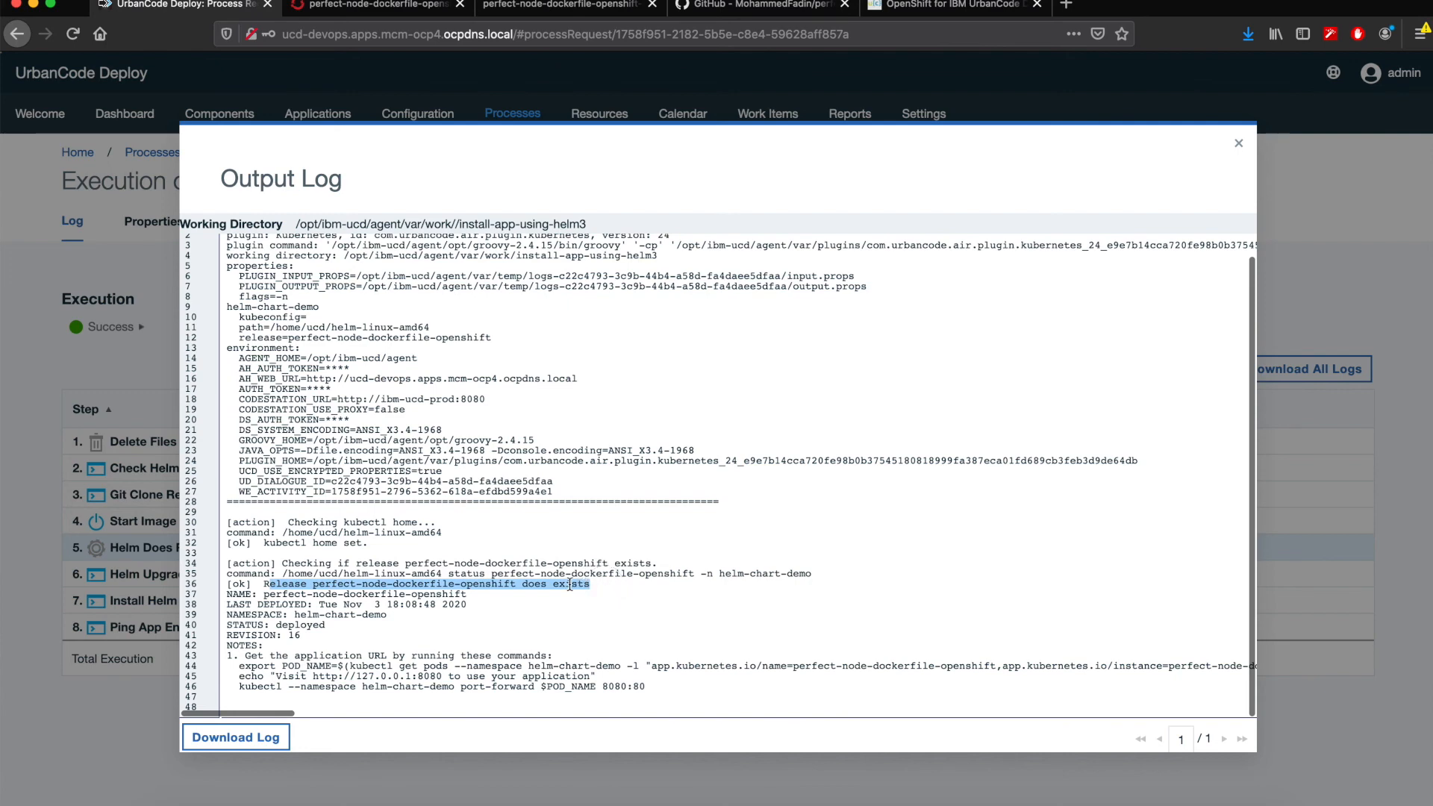
left_click(1238, 142)
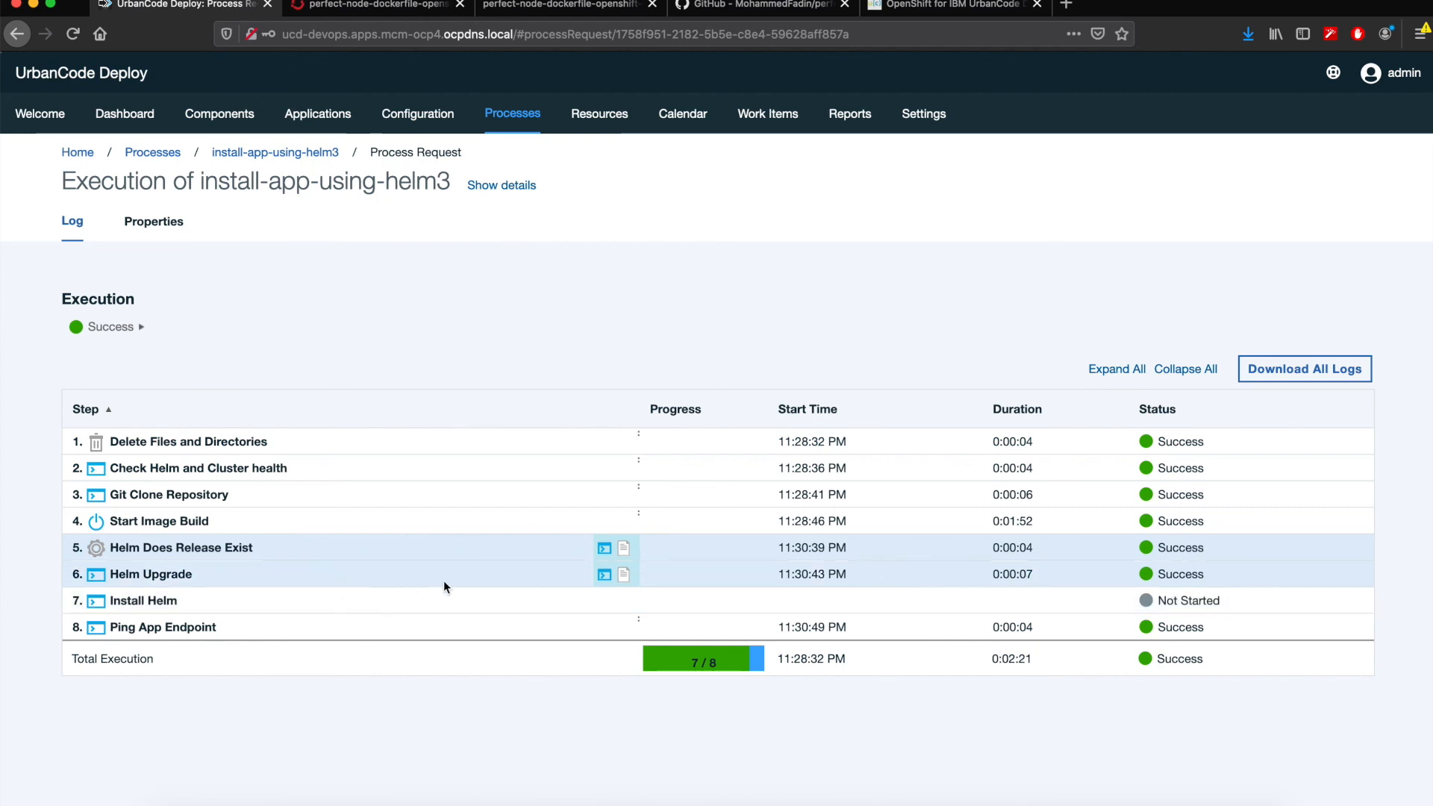
- Review the Helm Upgrade output log, highlighting the release upgrade details and notes, and close it
left_click(605, 574)
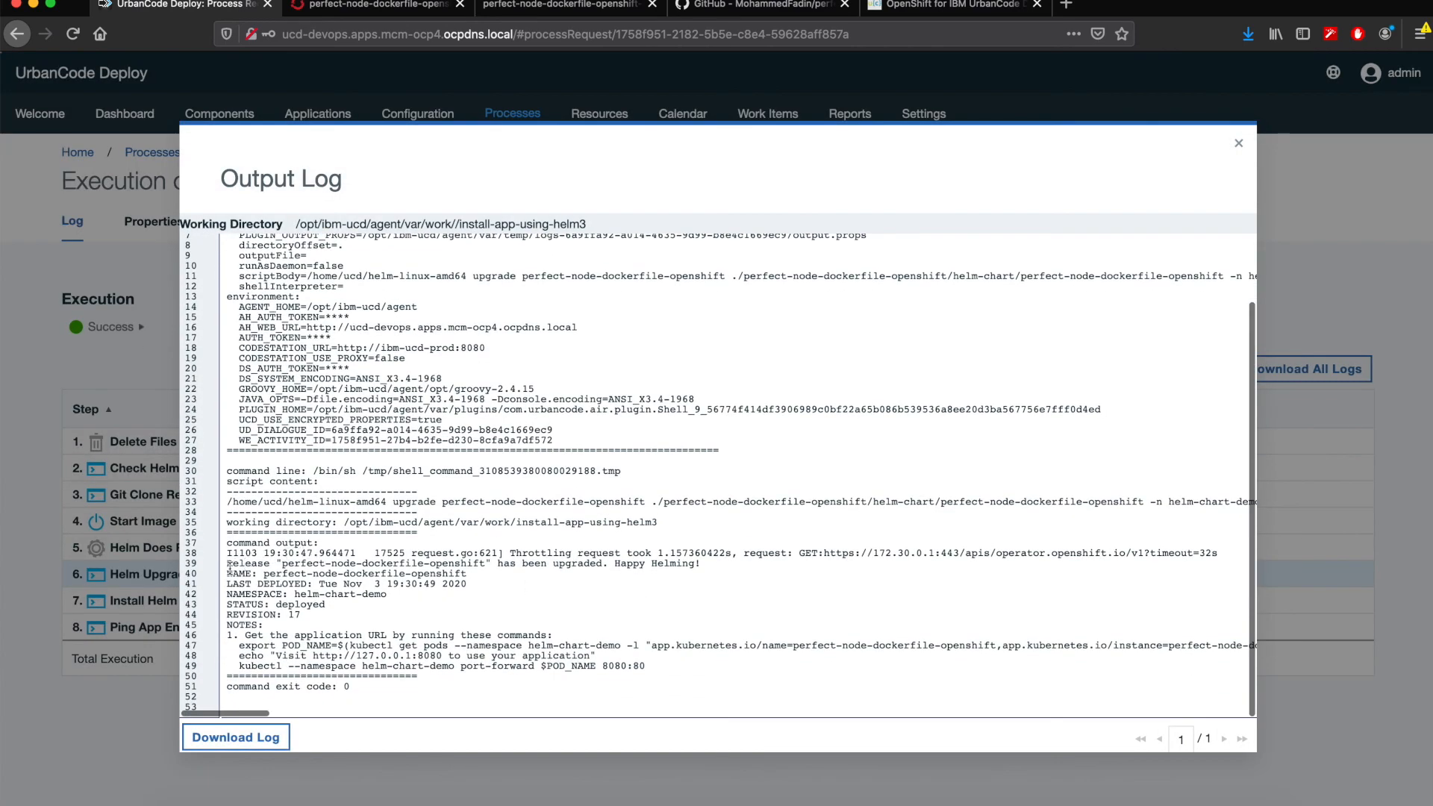
left_click_drag(229, 565, 707, 664)
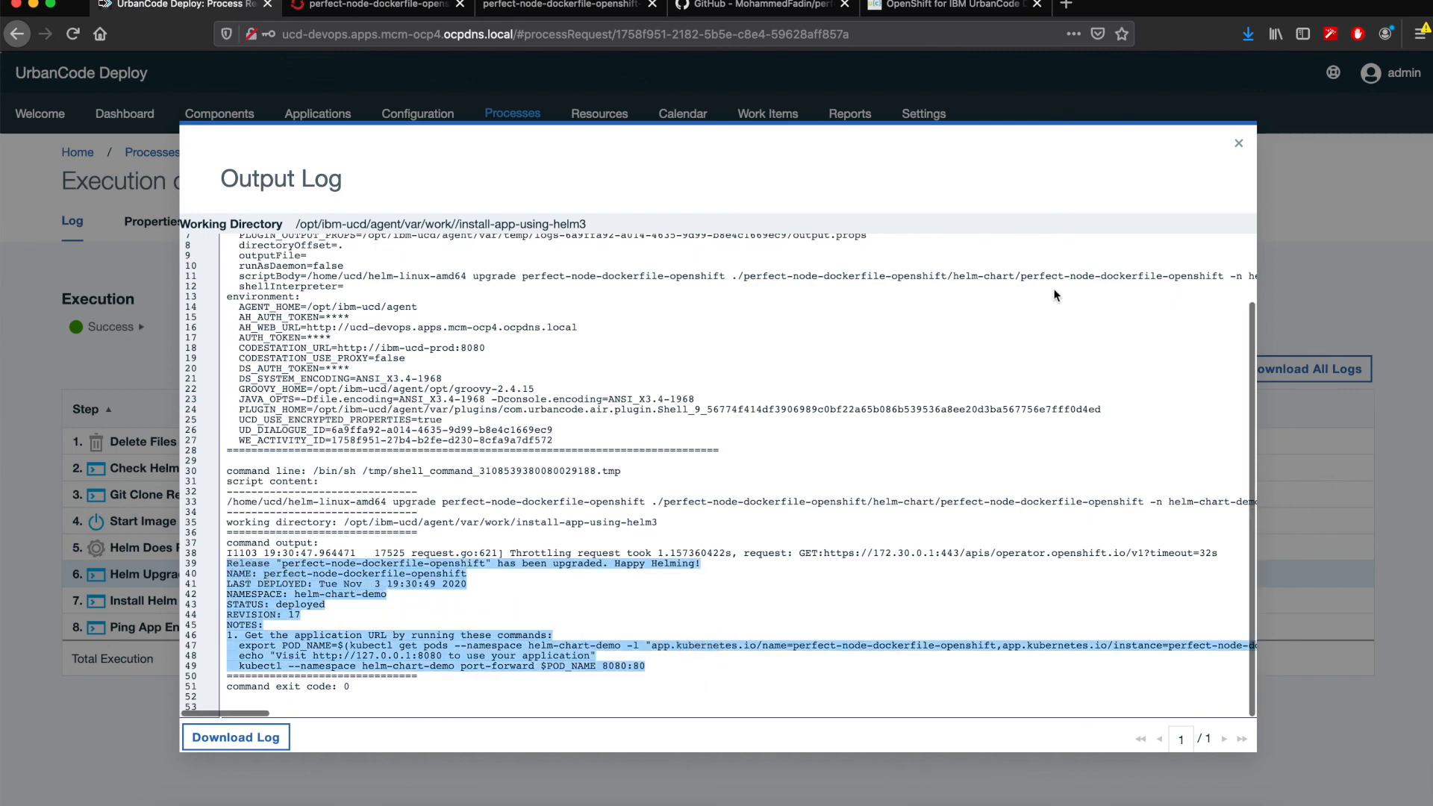
left_click(1238, 145)
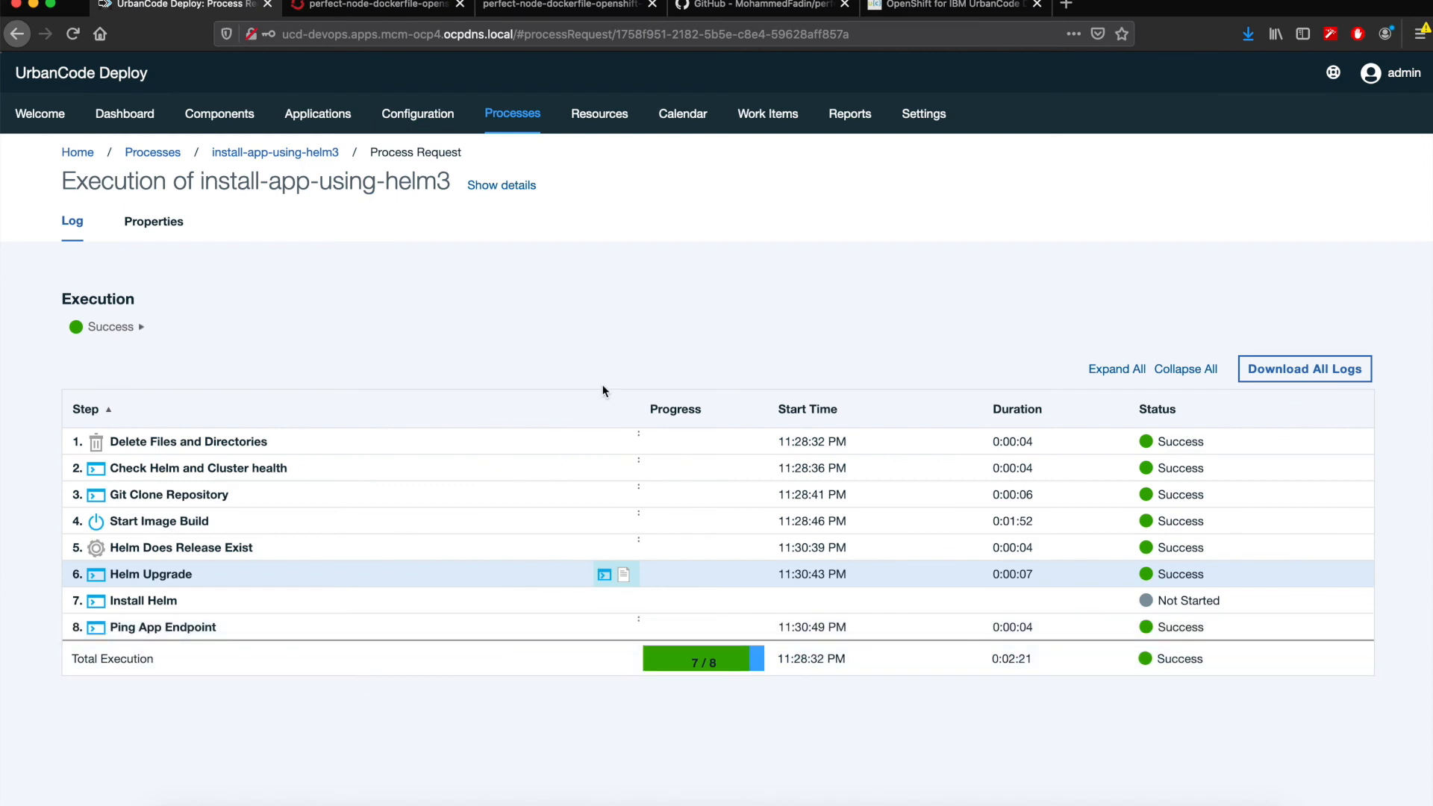
- Check the helm-chart-demo pods in OpenShift, and reload the deployed app's page to inspect its greeting before returning to UrbanCode Deploy
left_click(373, 5)
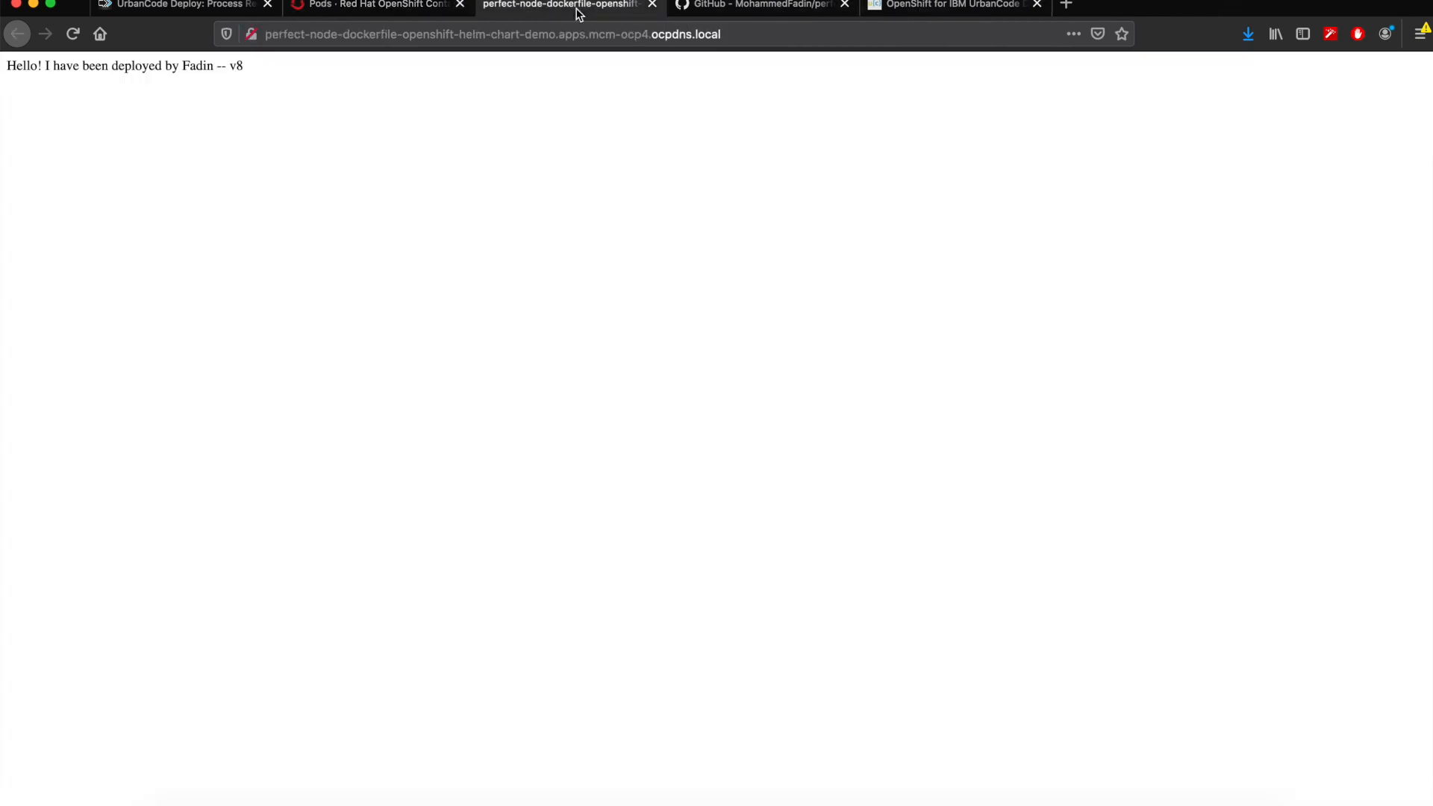
left_click(589, 11)
key("super+r")
triple_click(254, 65)
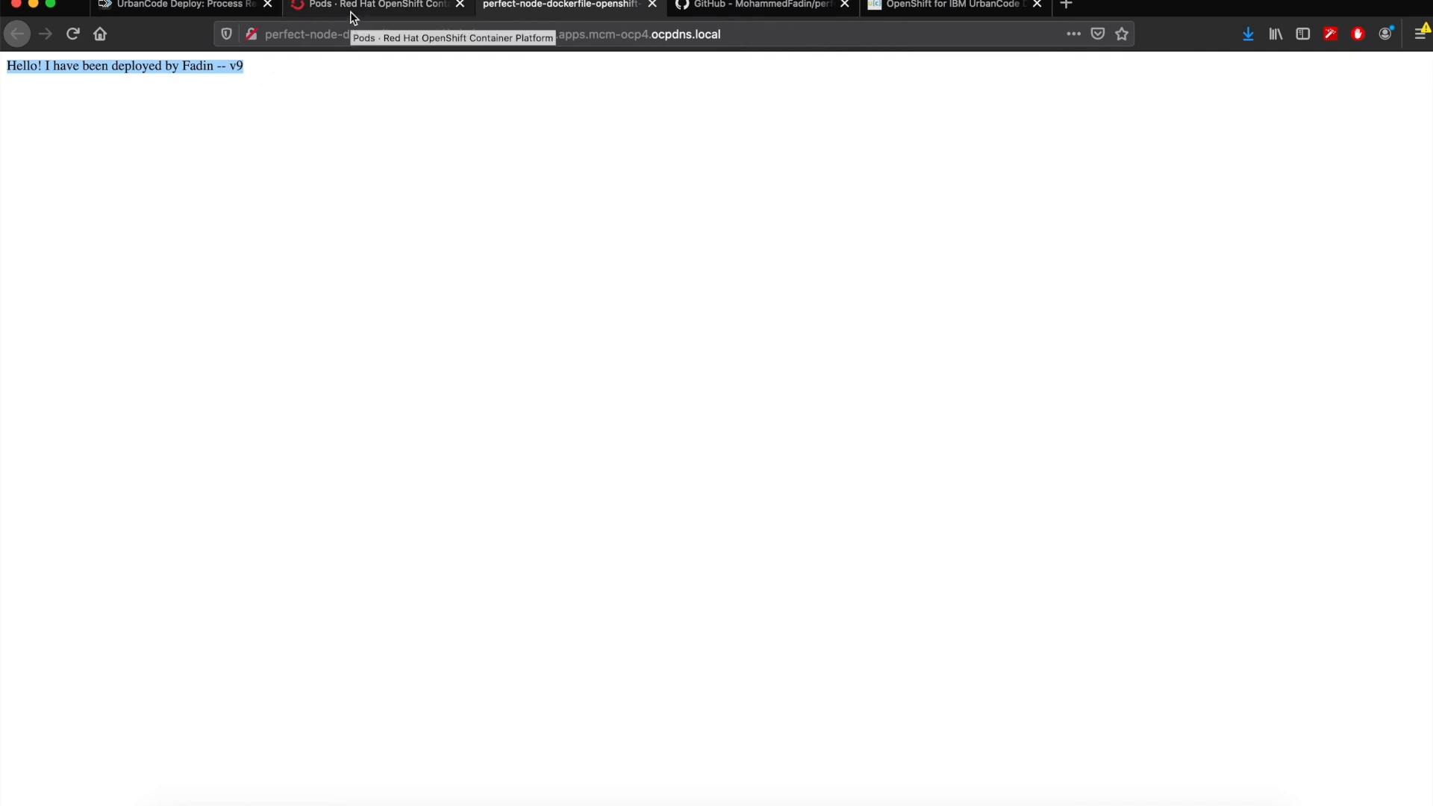
left_click(179, 15)
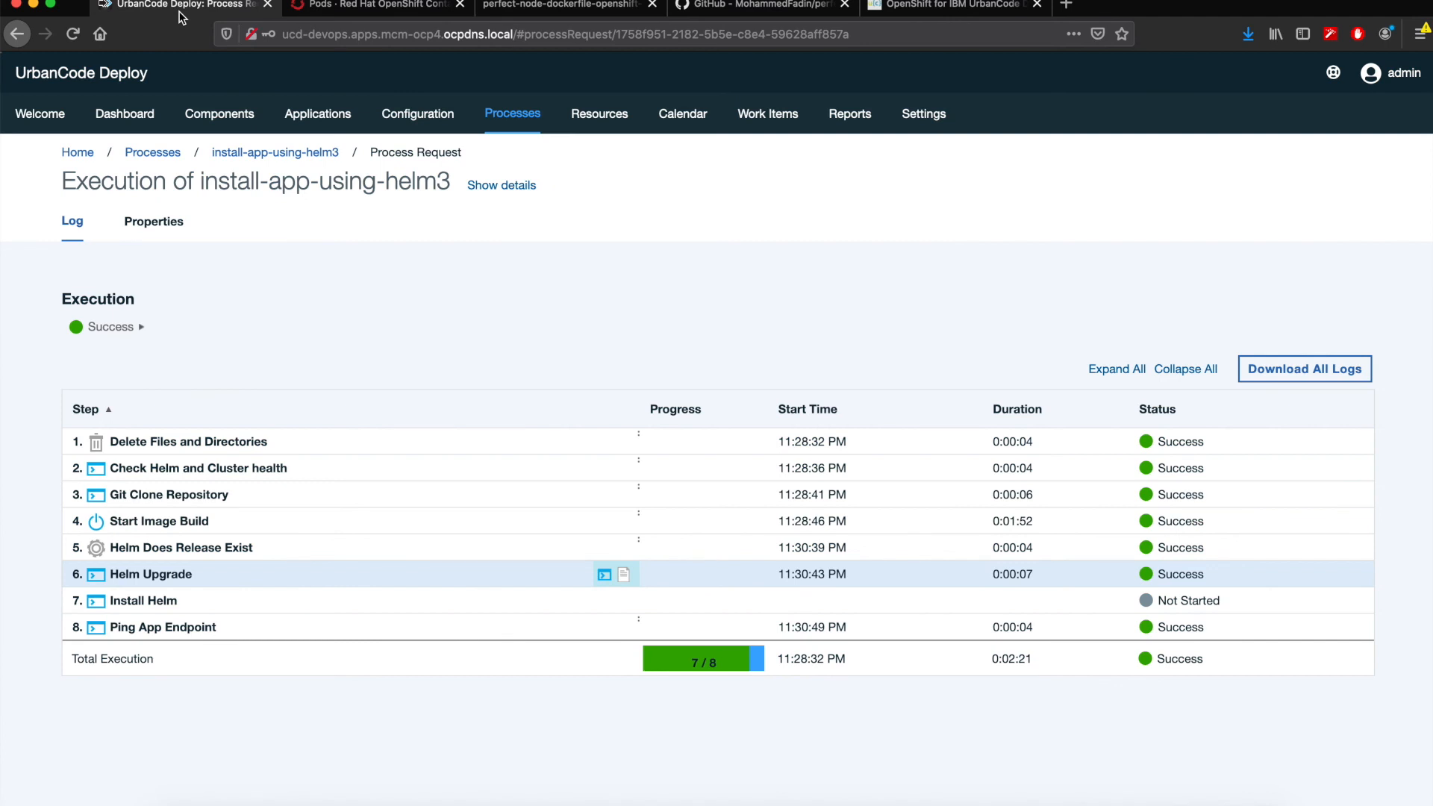